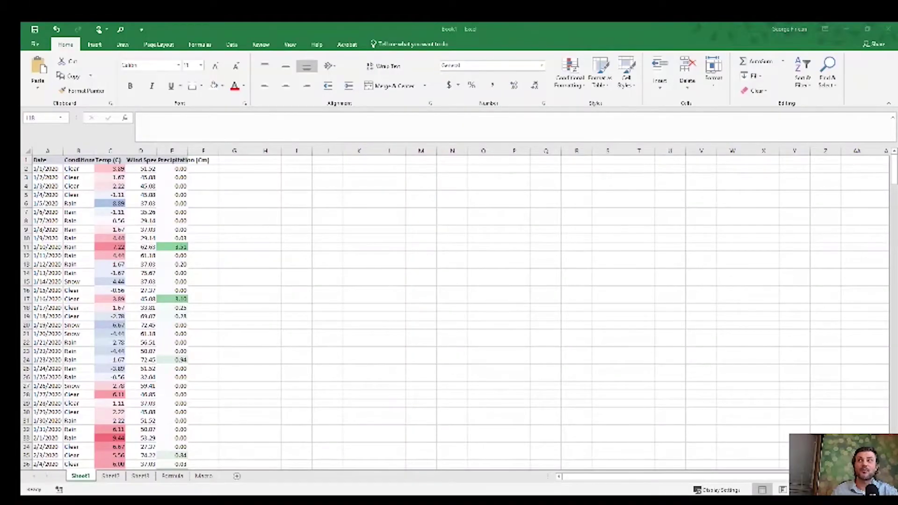
- Move the Sync Scrolling window to the right half and bring Book1 back to the front
drag(894, 51, 557, 64)
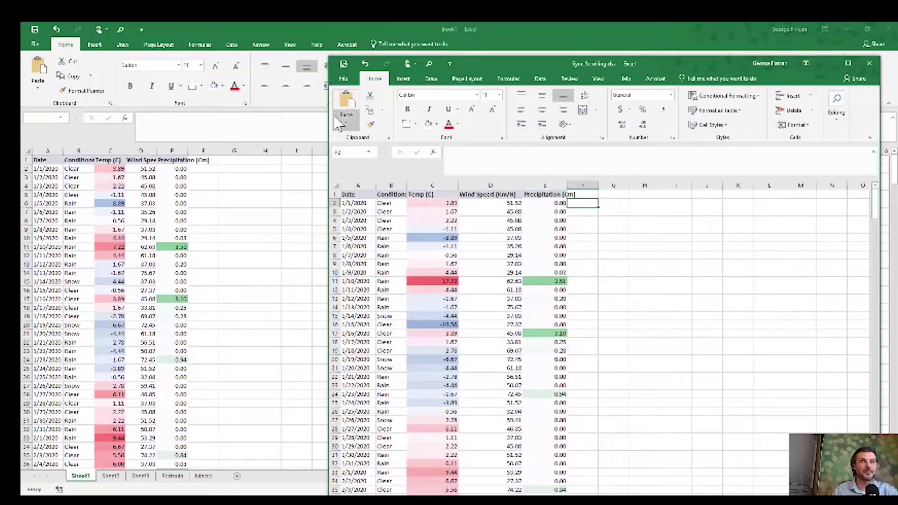
mouse_move(559, 58)
mouse_down()
mouse_move(535, 54)
mouse_move(546, 56)
mouse_up()
click(712, 47)
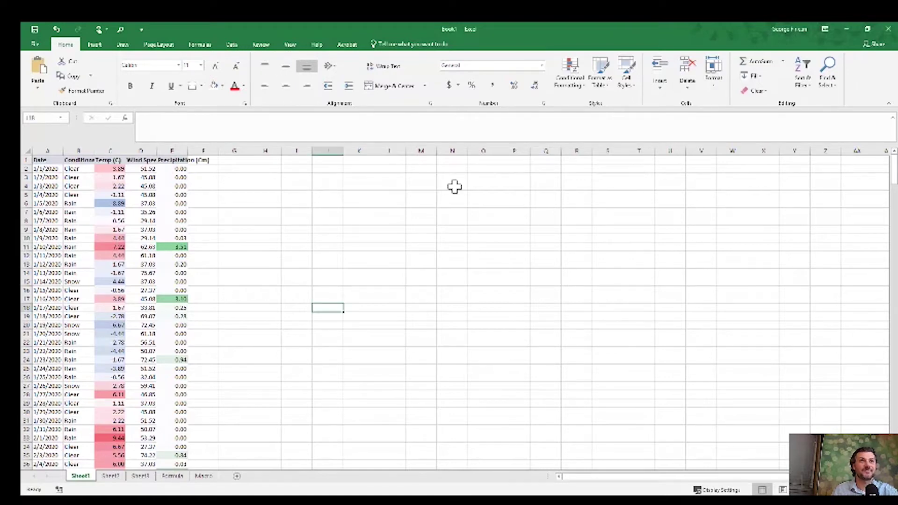
click(290, 44)
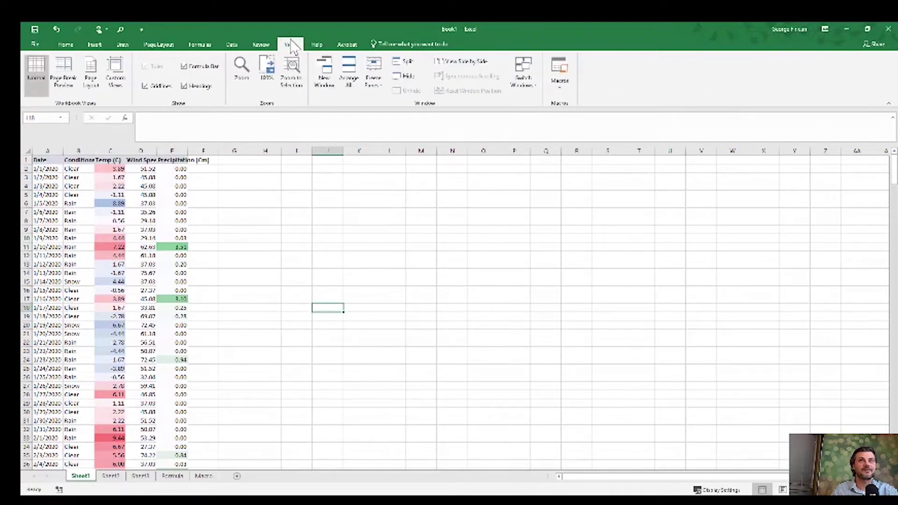
- Compare Book1 side by side with the Sync Scrolling.xlsx workbook
click(477, 66)
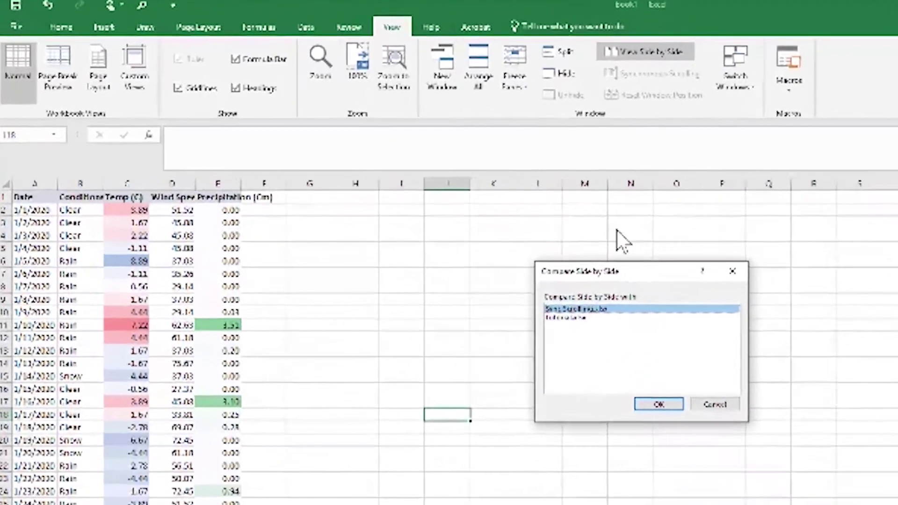
drag(489, 224, 444, 112)
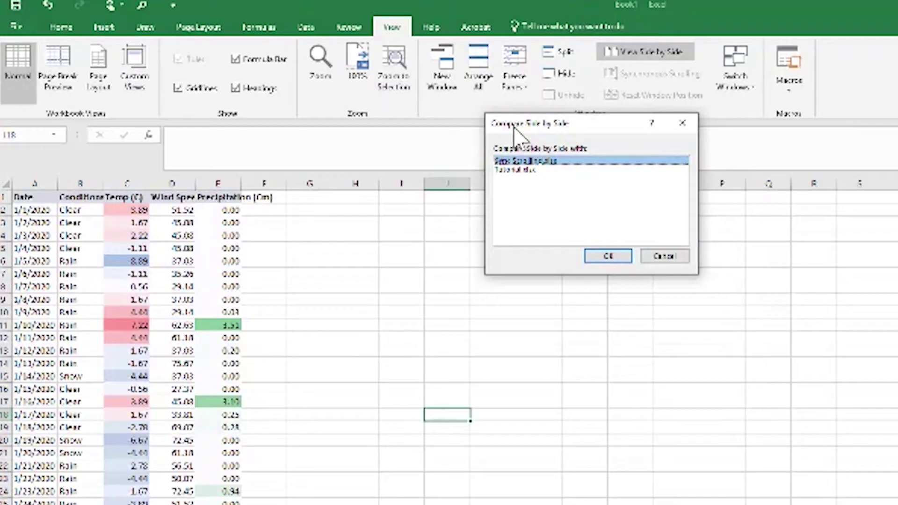
click(608, 256)
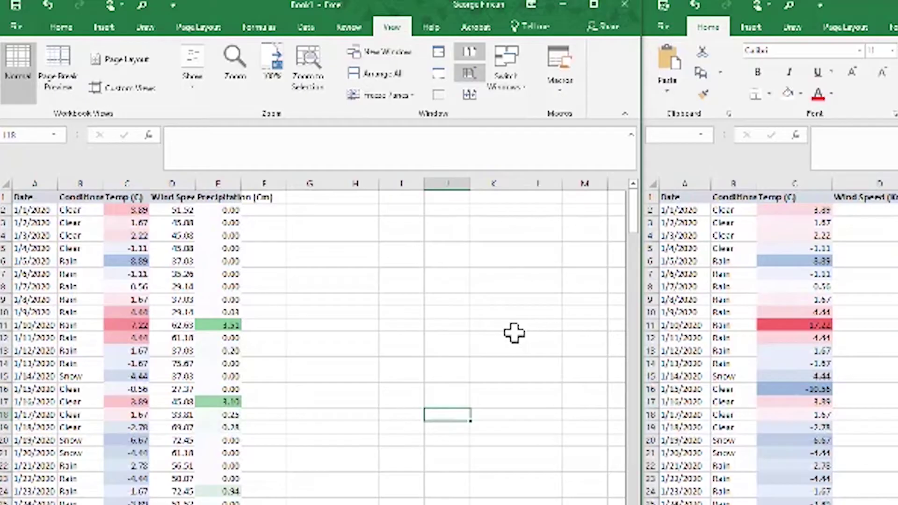
scroll(332, 353, down, 1)
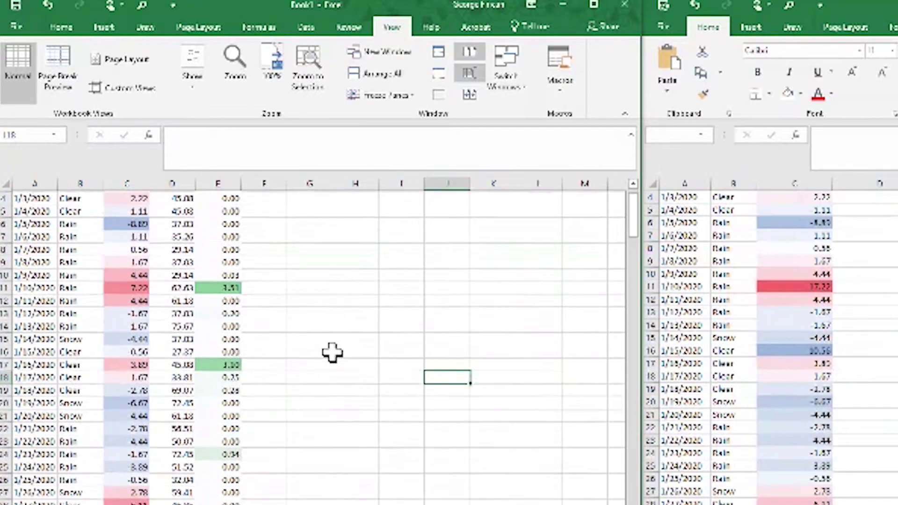
scroll(327, 351, down, 2)
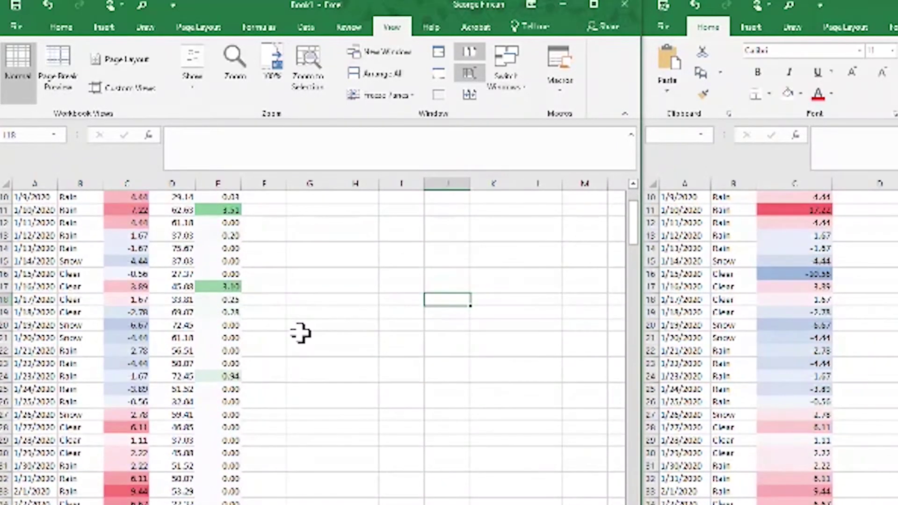
scroll(300, 333, up, 2)
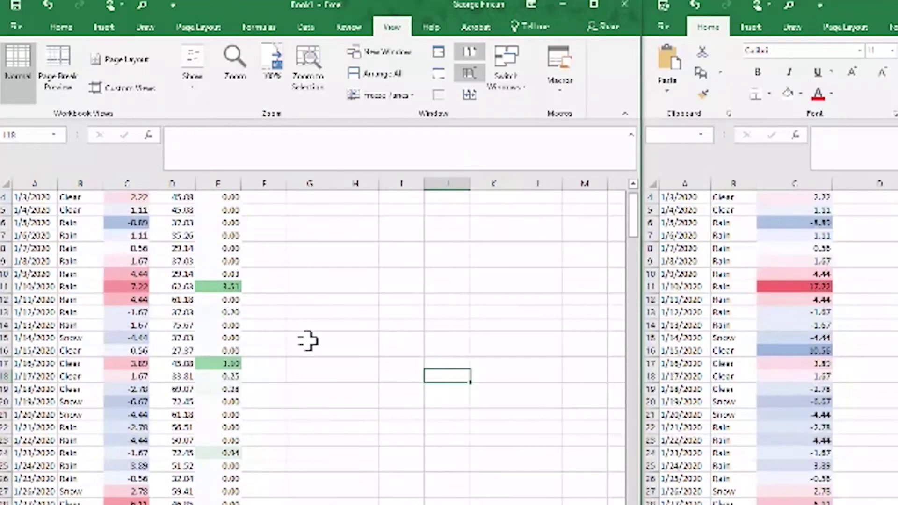
click(6, 287)
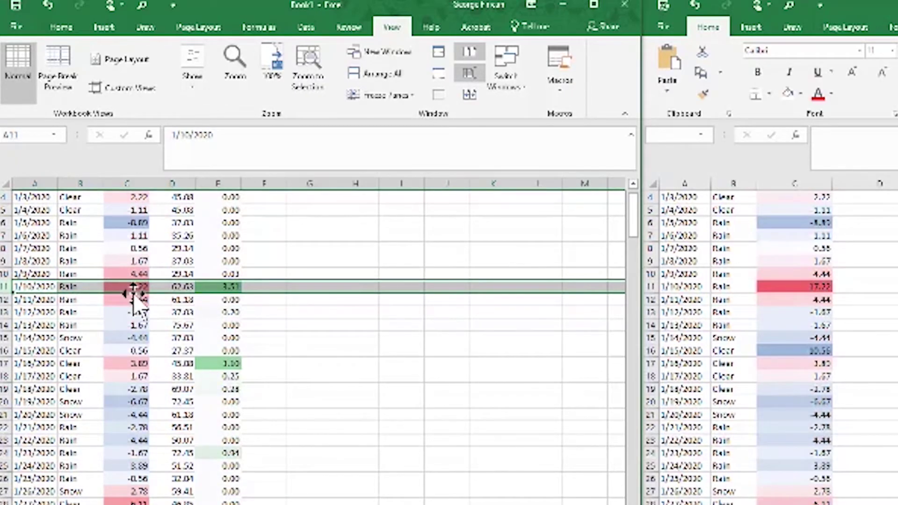
scroll(194, 400, down, 4)
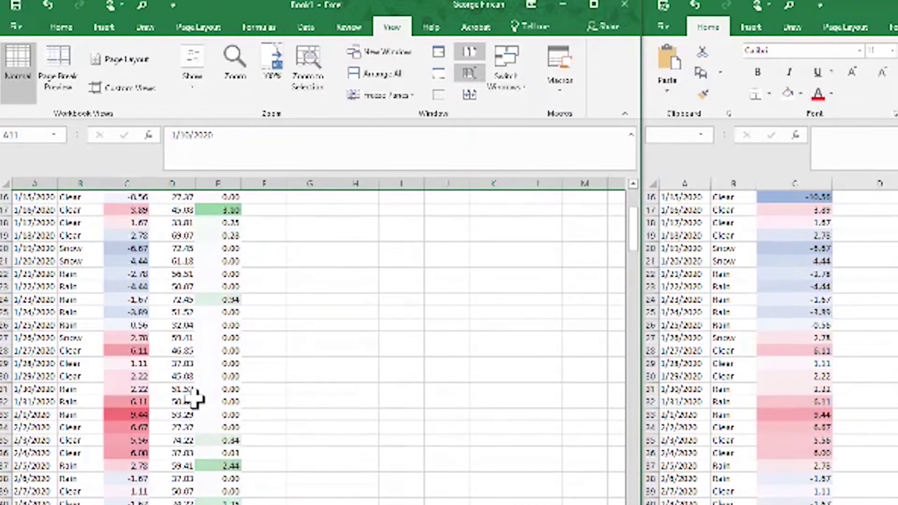
scroll(194, 400, down, 2)
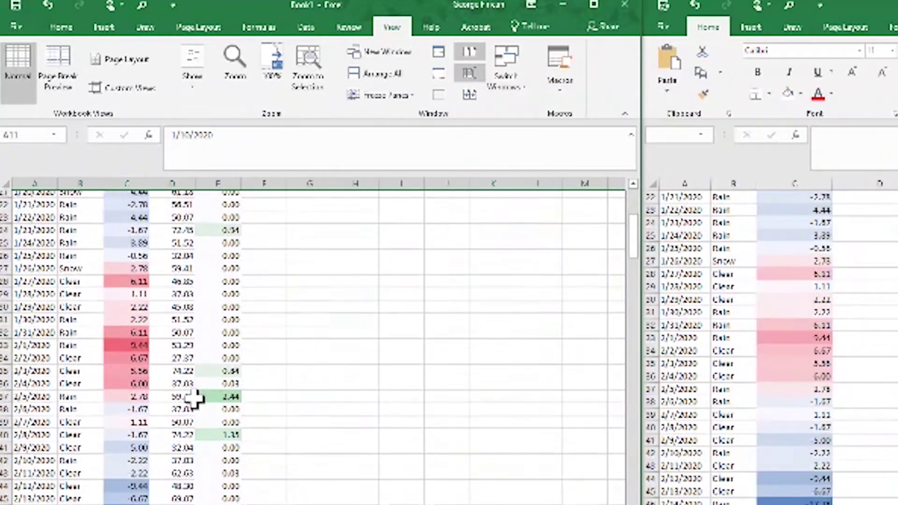
scroll(195, 399, up, 7)
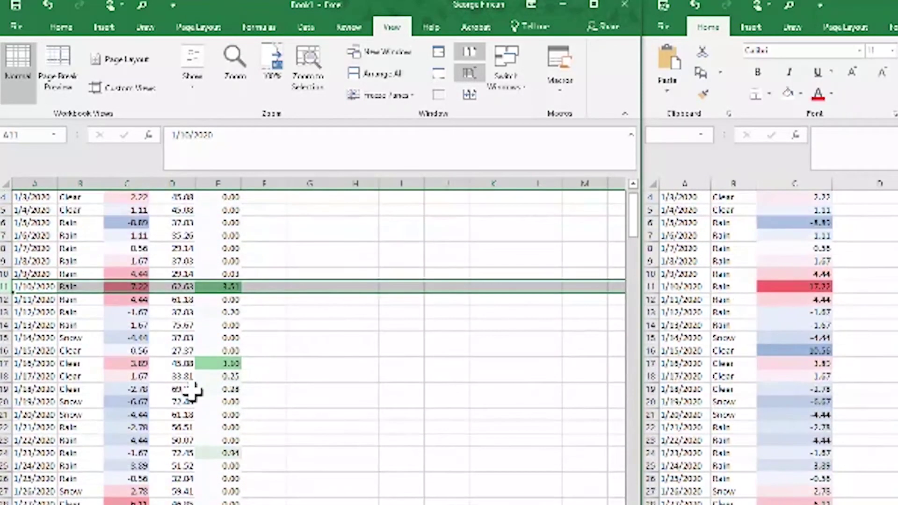
scroll(194, 389, up, 1)
click(262, 389)
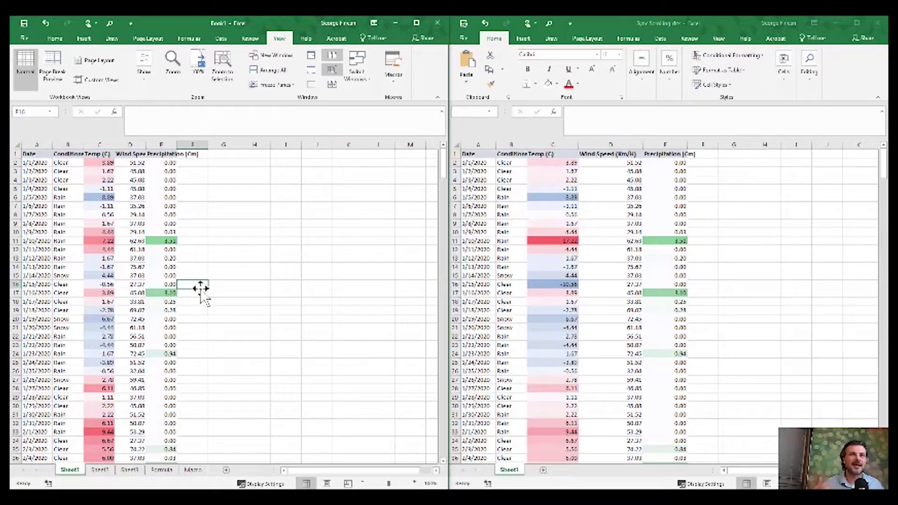
- Focus the Book1 window and switch through Sheet2 to the Sheet3 weather table
click(254, 267)
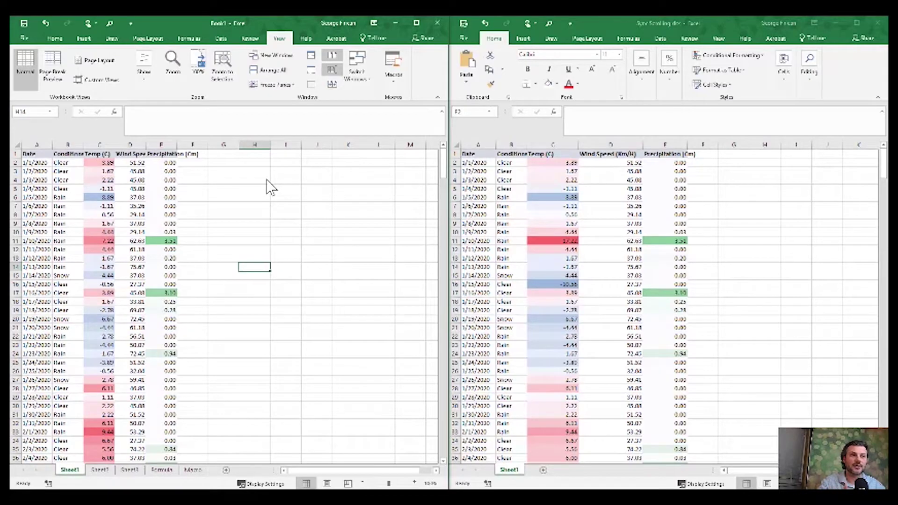
click(99, 470)
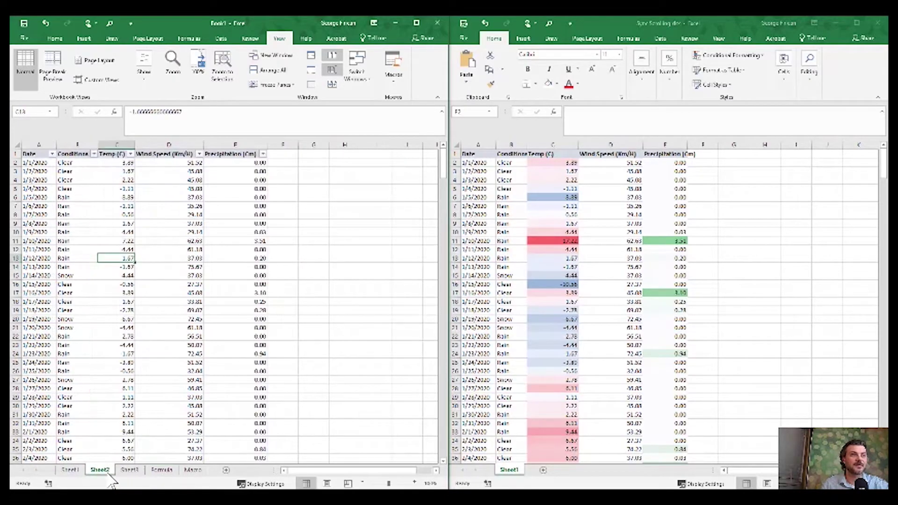
click(134, 471)
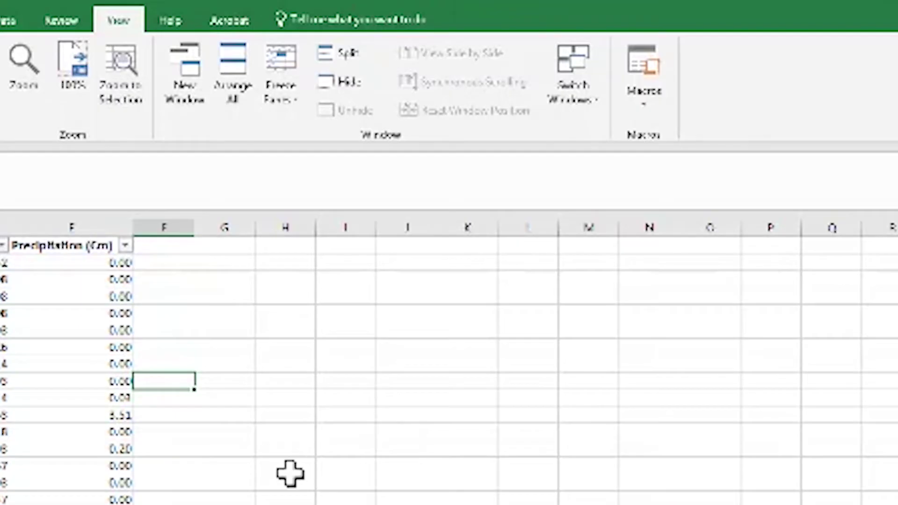
- Open a second window of Book1 while on Sheet3
click(242, 400)
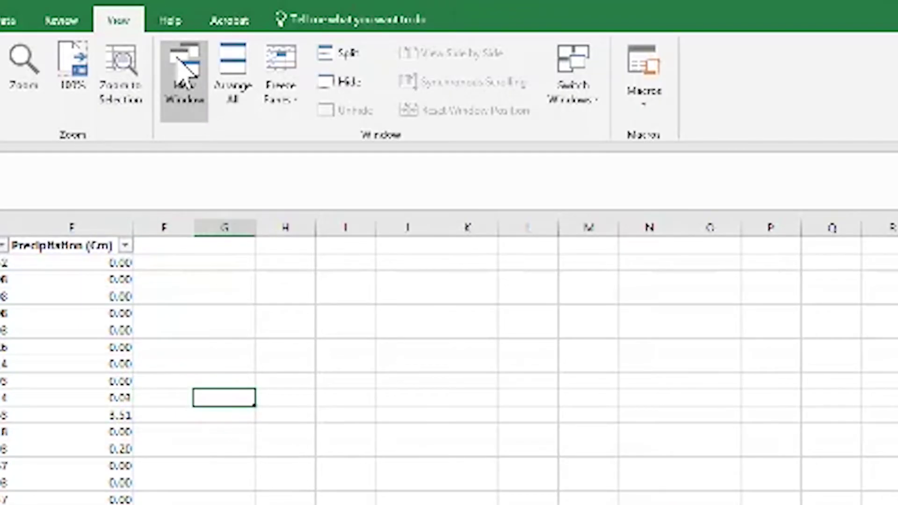
click(184, 70)
click(249, 168)
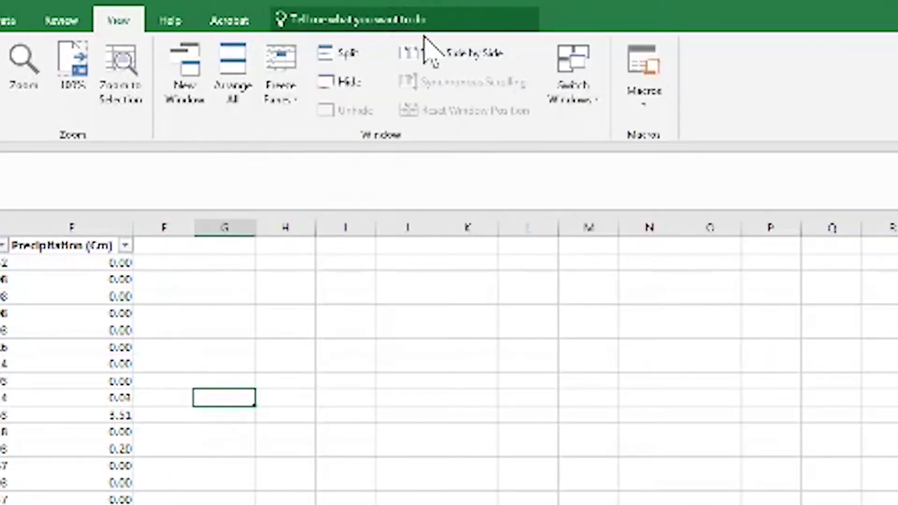
- View the two Book1 windows side by side, tiled vertically
click(438, 53)
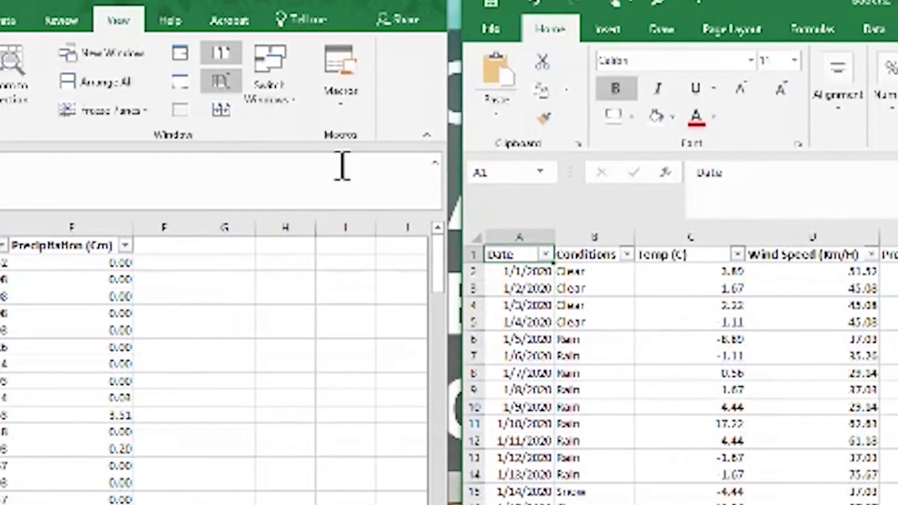
click(104, 86)
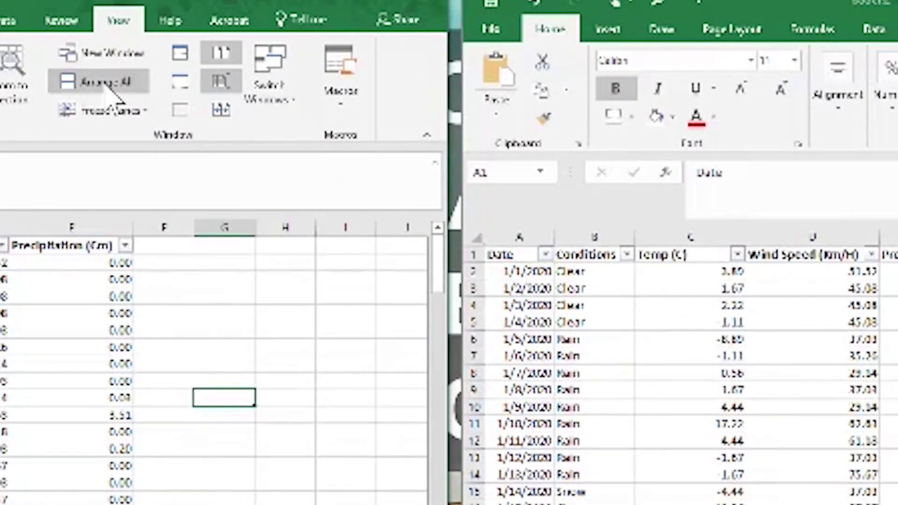
click(130, 290)
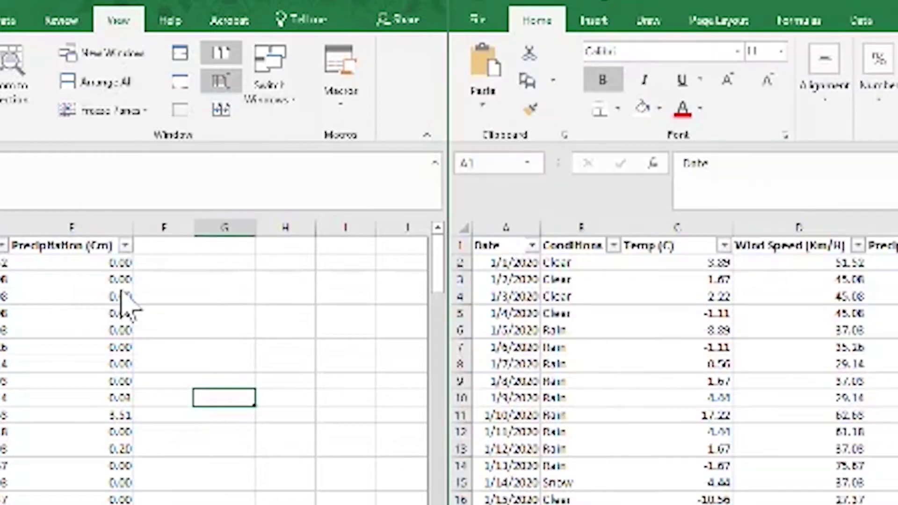
scroll(97, 365, down, 3)
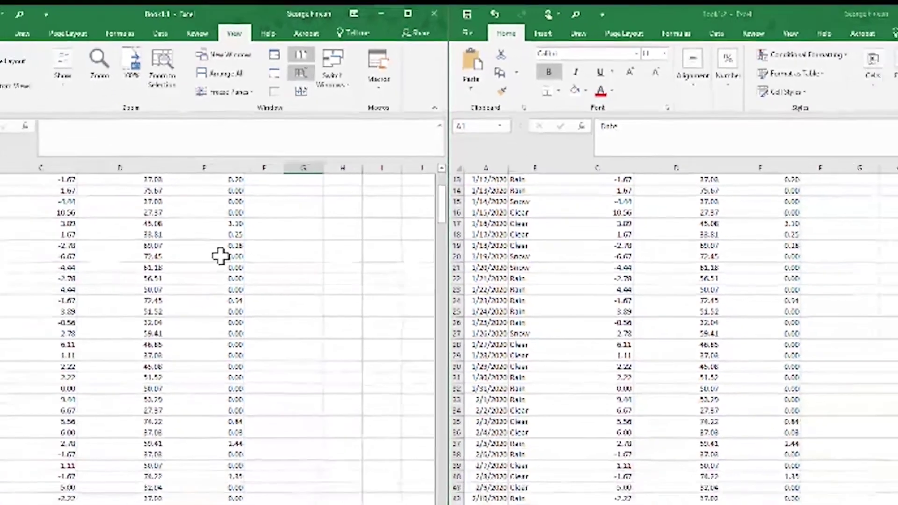
scroll(99, 362, up, 4)
scroll(268, 214, up, 1)
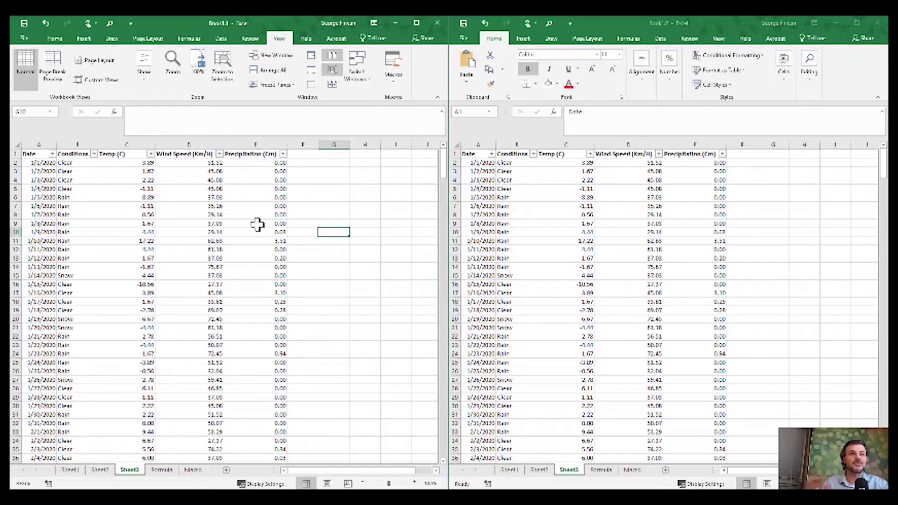
- Show Sheet2 in the left Book1 window beside Sheet3, scrolling both in sync
click(210, 189)
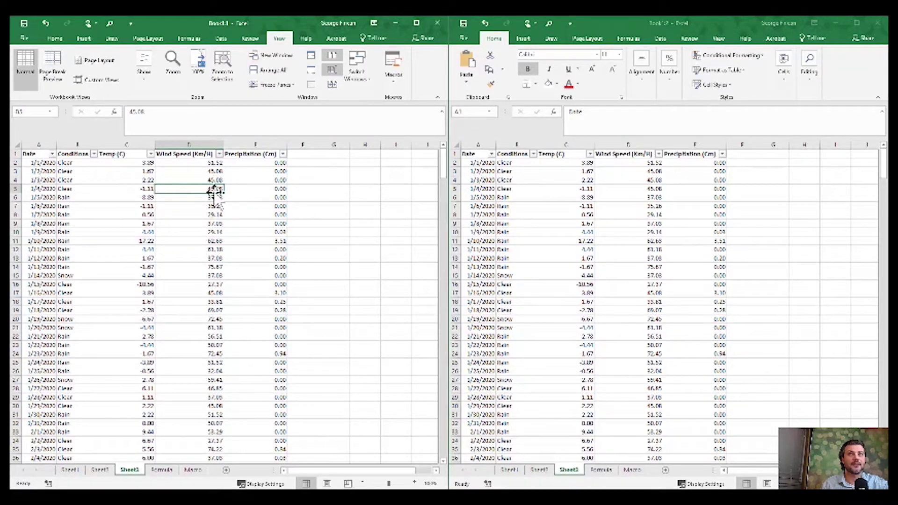
click(60, 38)
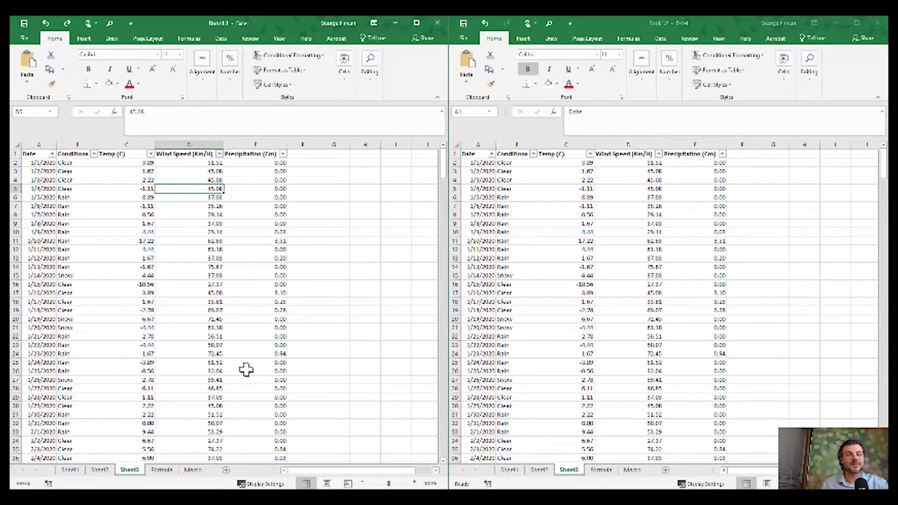
click(107, 470)
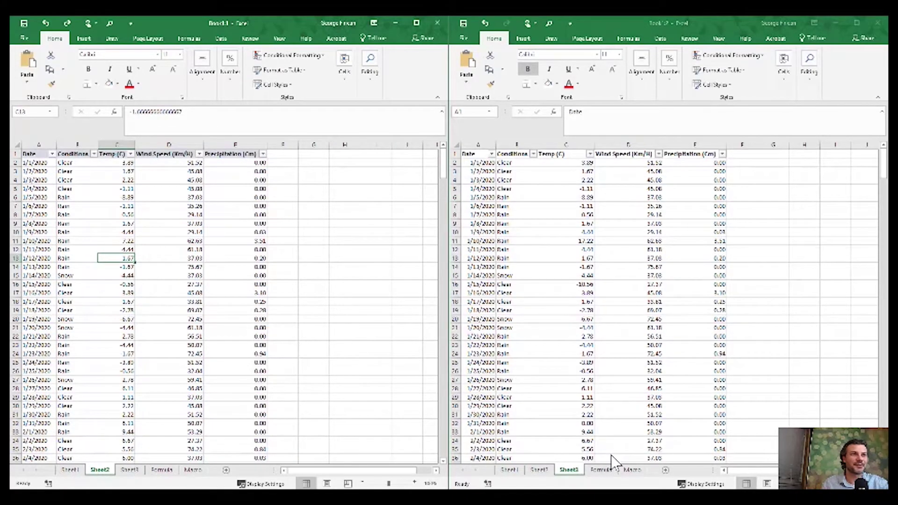
scroll(248, 247, down, 4)
scroll(248, 247, up, 1)
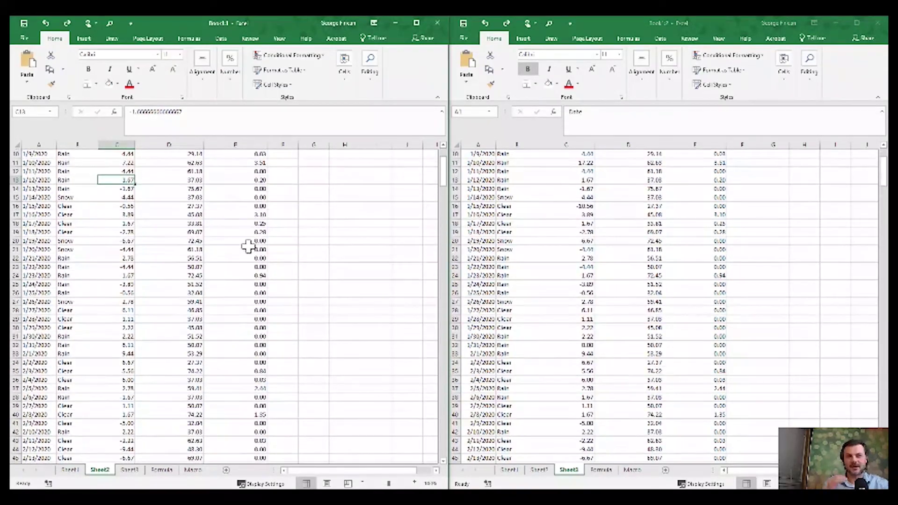
scroll(248, 247, up, 2)
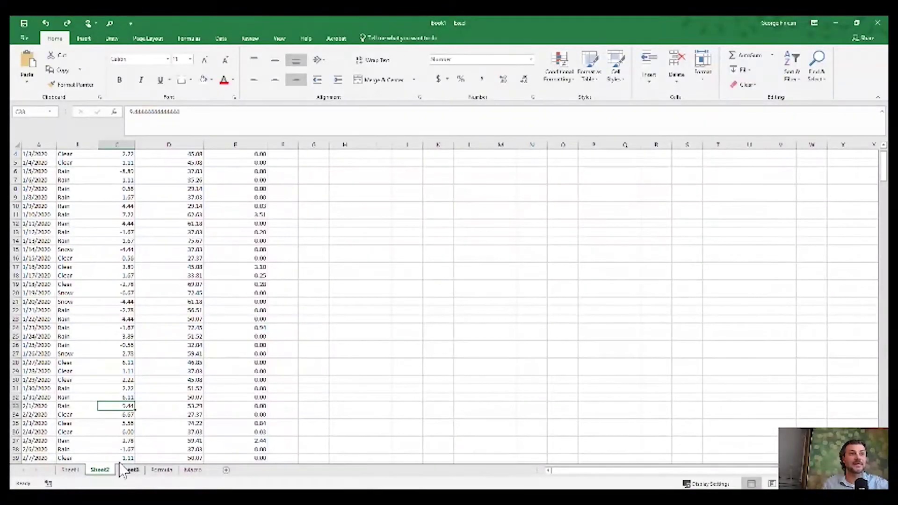
- Switch the single remaining Book1 window back to the Sheet3 table
scroll(133, 390, up, 1)
click(129, 470)
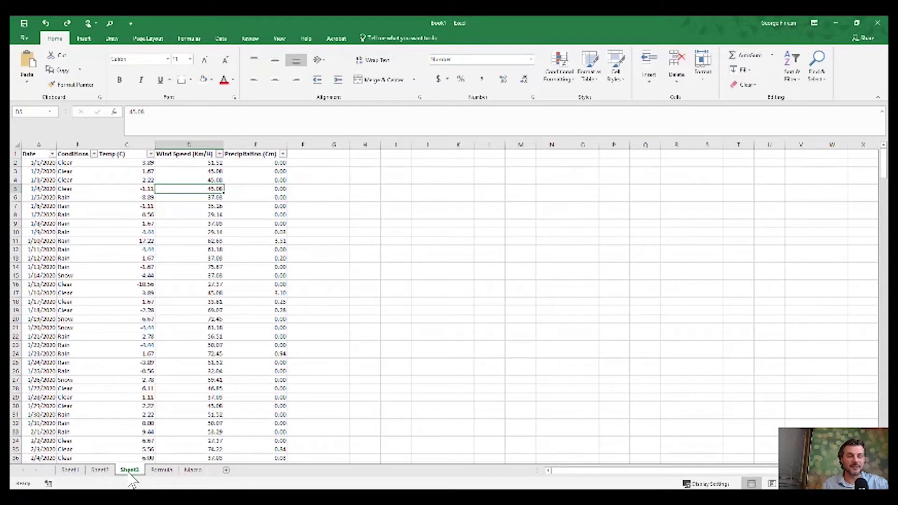
- Check Sheet2 against Sheet3, then select columns A through E on Sheet3
click(95, 470)
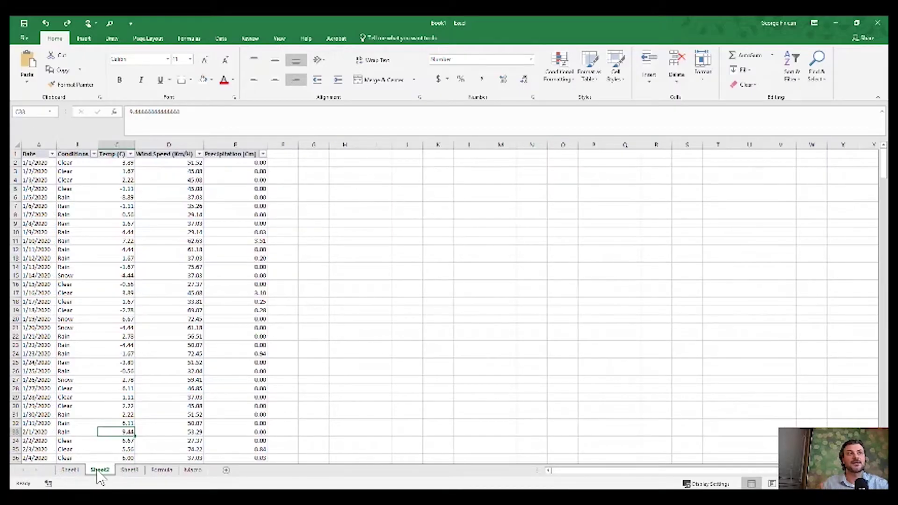
click(130, 471)
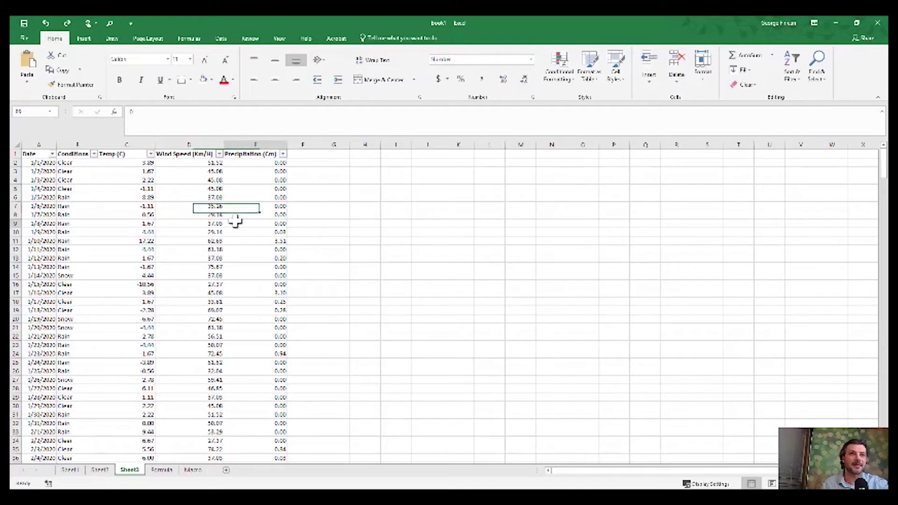
drag(251, 141, 16, 146)
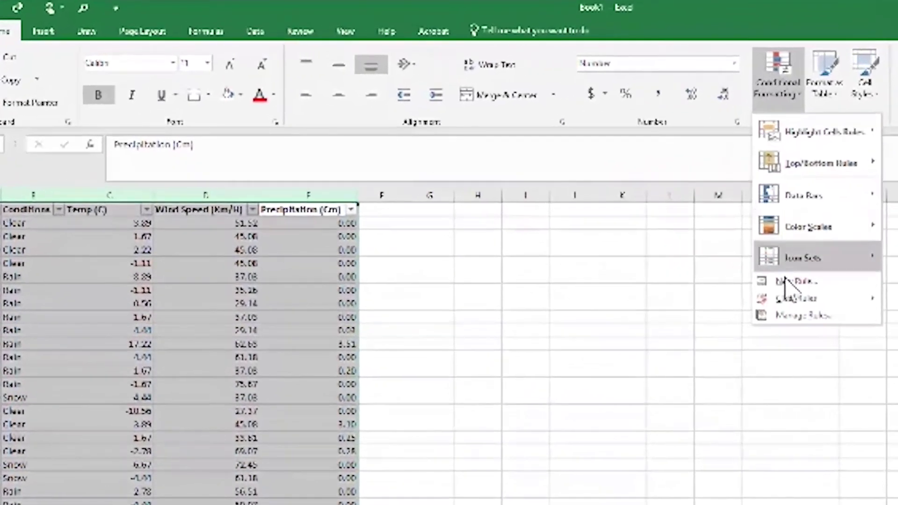
- Create a formula-based rule =A1<>Sheet2!A1, with F4 making the Sheet2 reference relative
click(570, 200)
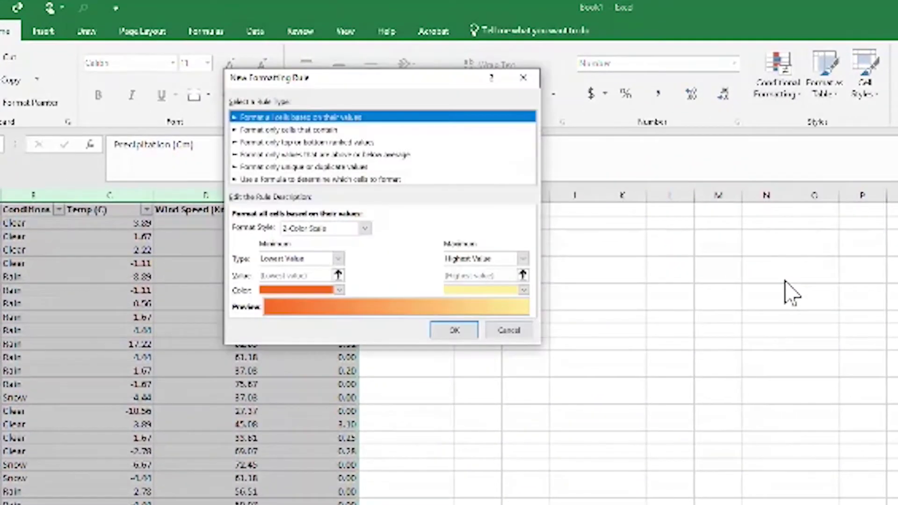
click(286, 182)
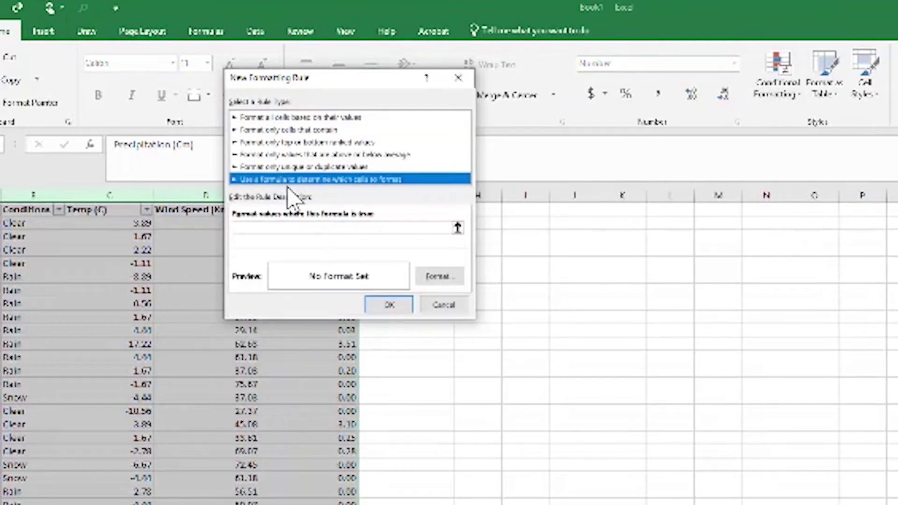
click(402, 229)
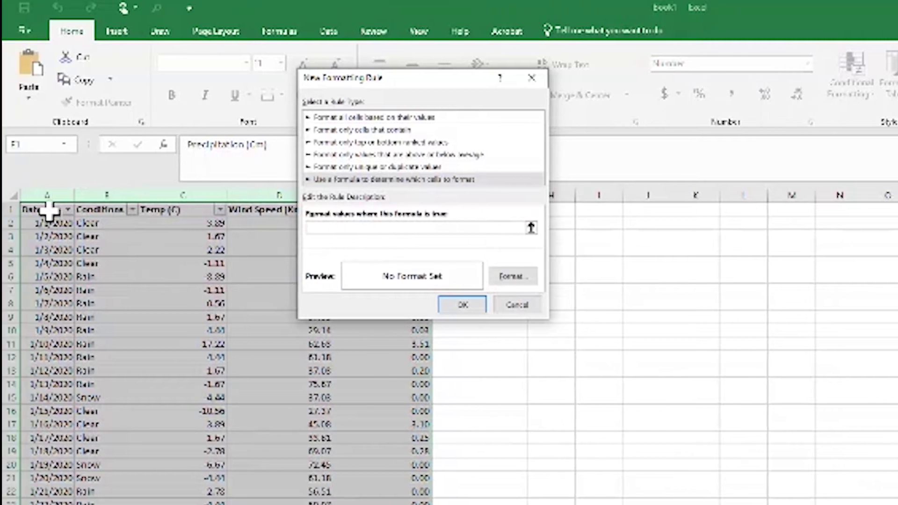
click(49, 212)
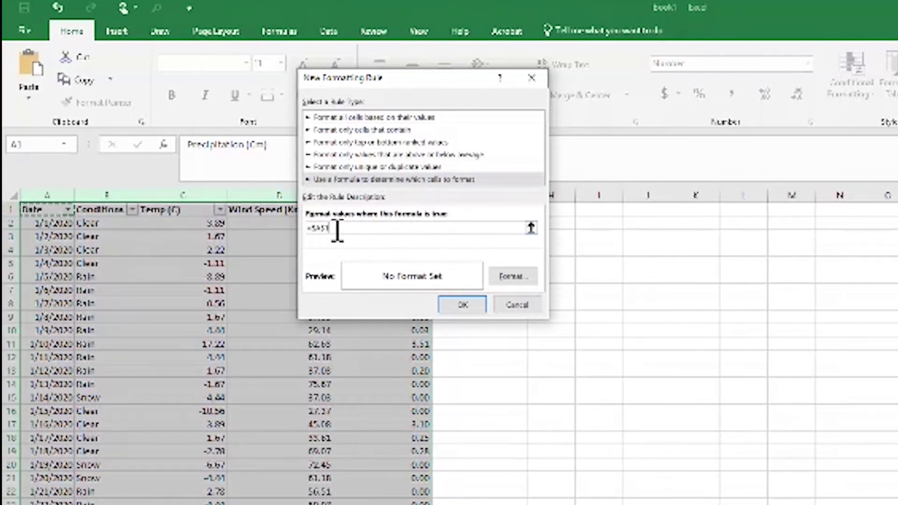
click(325, 228)
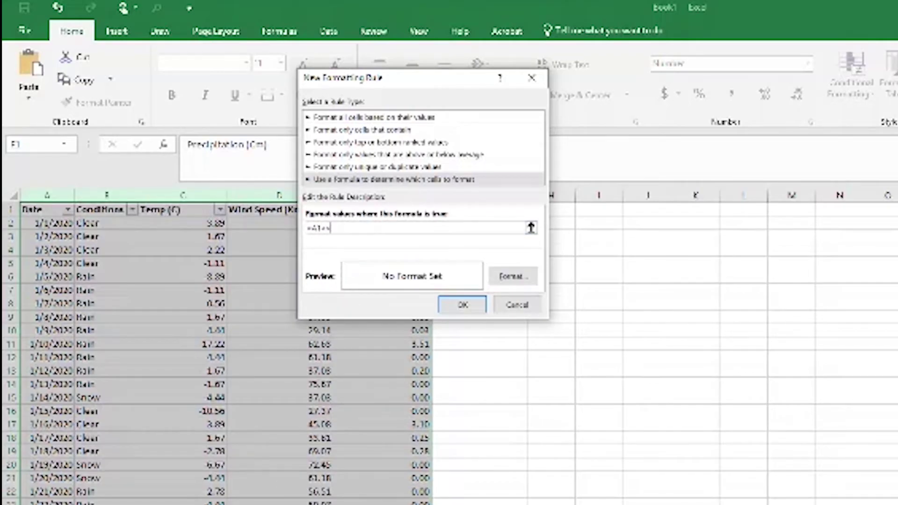
key(ctrl+Page_Down)
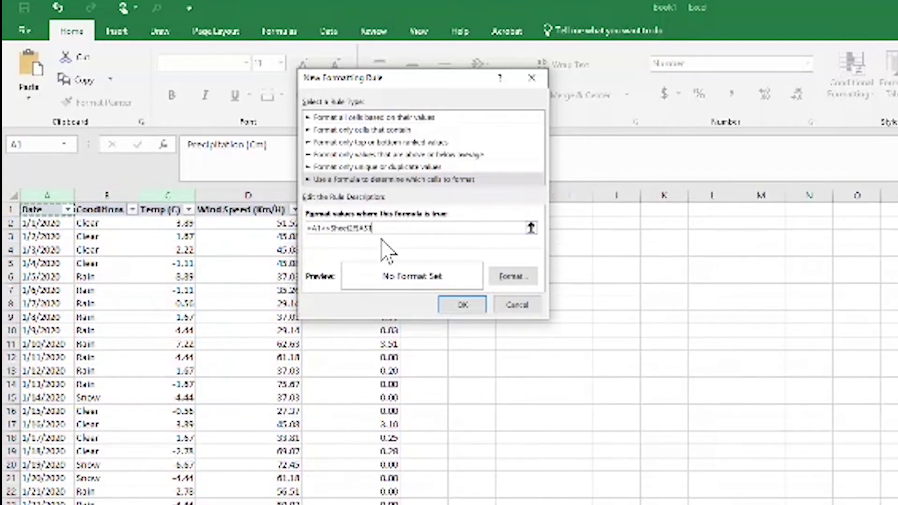
key(F4)
key(F4)
key(F4)
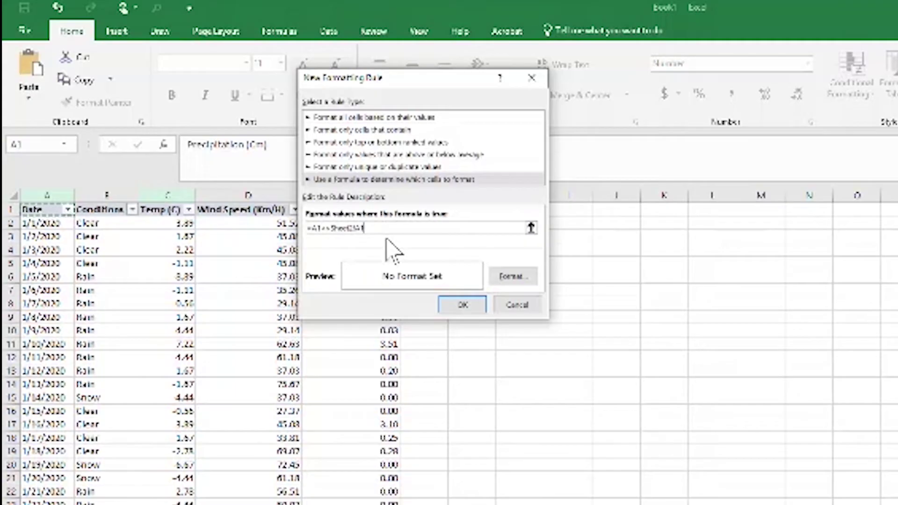
click(510, 277)
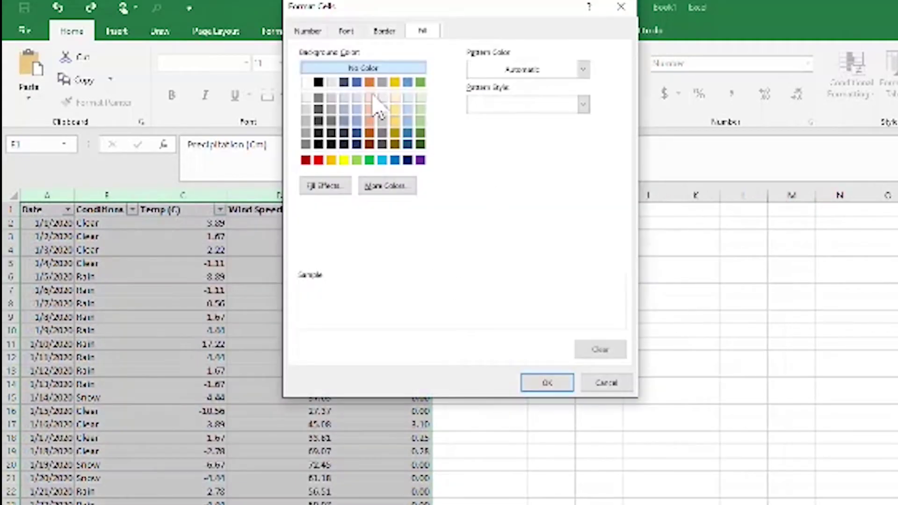
- Give the difference rule a gold fill and confirm it
click(397, 83)
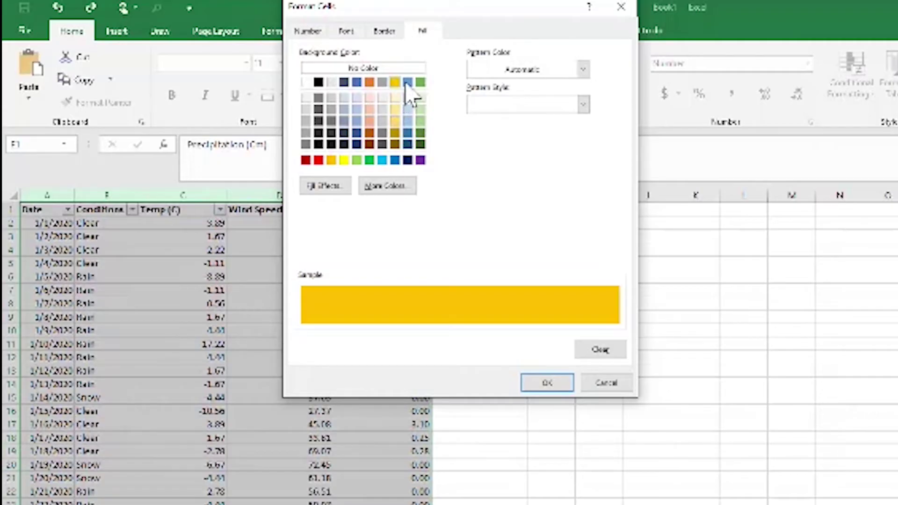
click(547, 383)
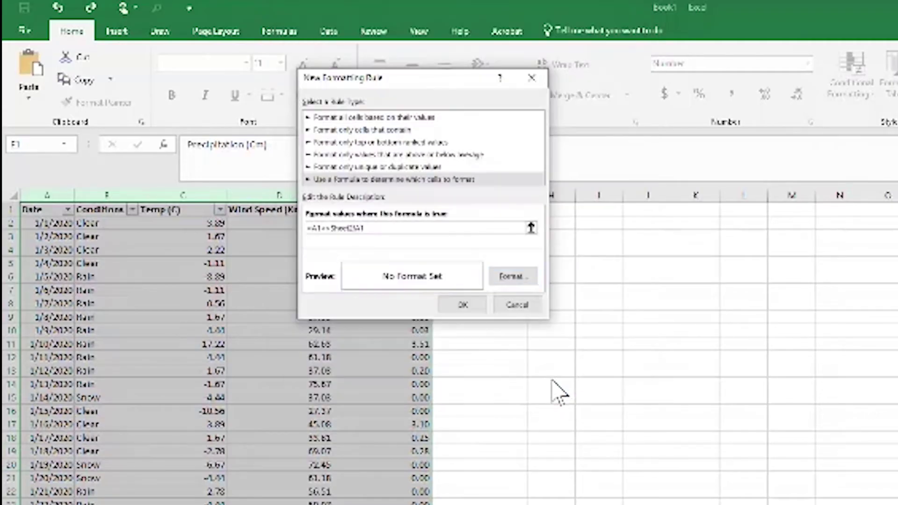
click(463, 305)
- Make the rule apply to columns $A:$E, highlighting 17.22 and -10.56
drag(581, 154, 509, 150)
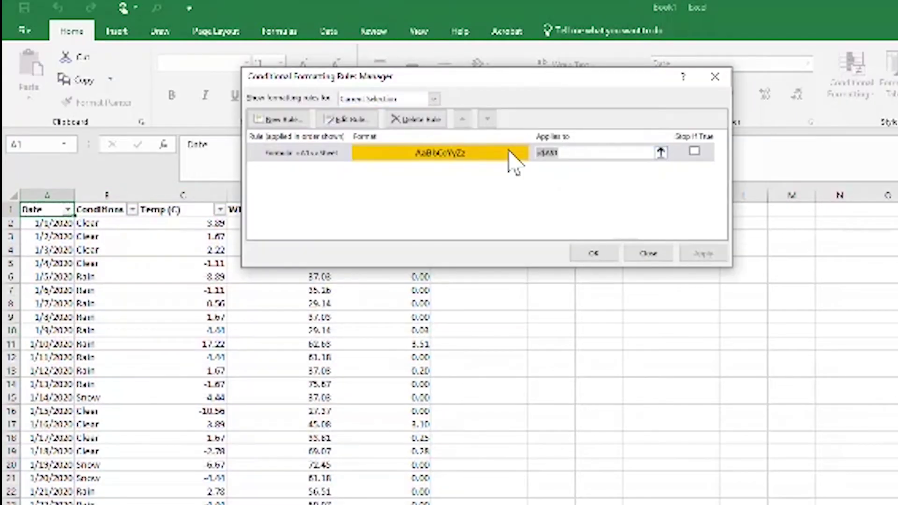
key(BackSpace)
drag(45, 192, 401, 195)
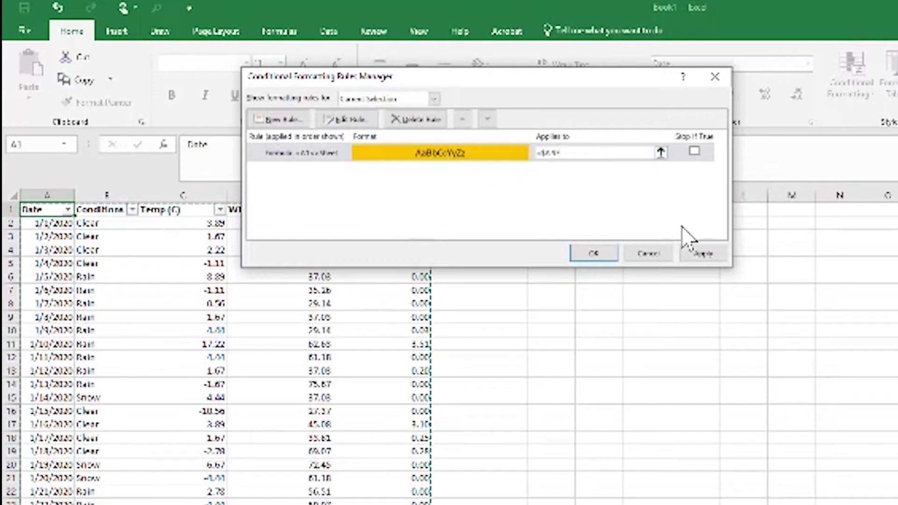
click(721, 257)
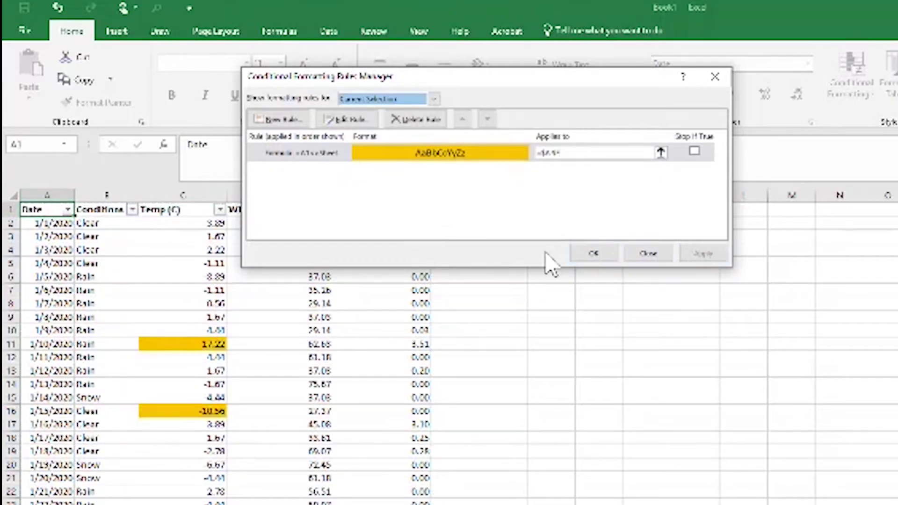
click(591, 253)
click(281, 329)
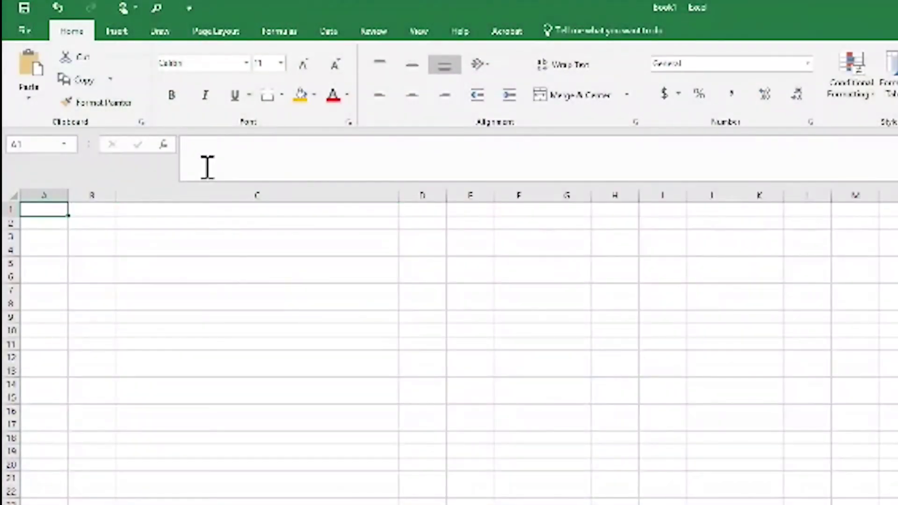
- Paste the IF(Sheet2!A1<>Sheet3!A1, ...) comparison formula into A1 of the blank sheet
click(207, 167)
key(ctrl+v)
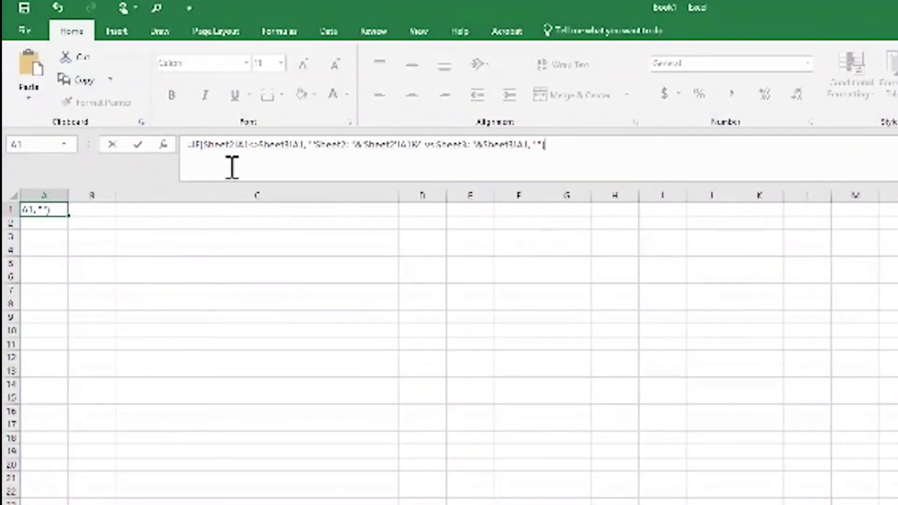
key(Return)
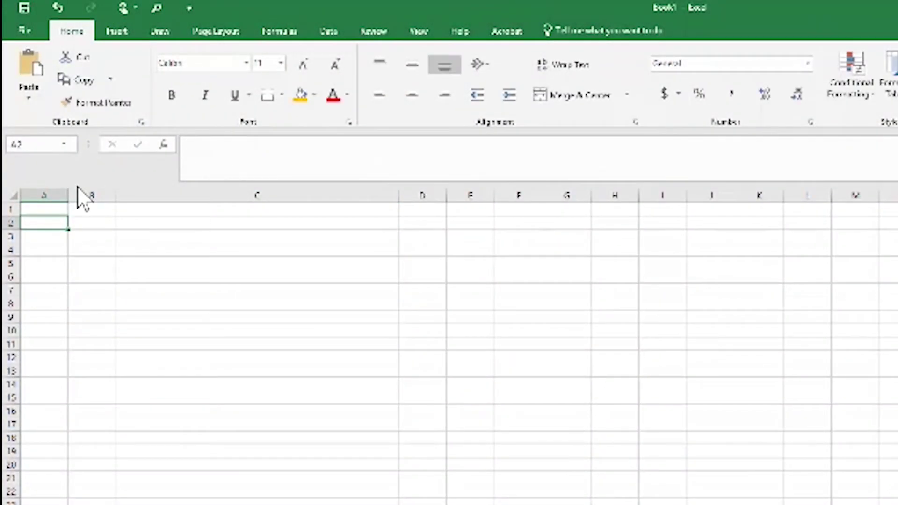
- Fill the formula across to column E and down, then inspect the C11 difference
click(66, 211)
drag(67, 215, 497, 503)
scroll(527, 330, up, 2)
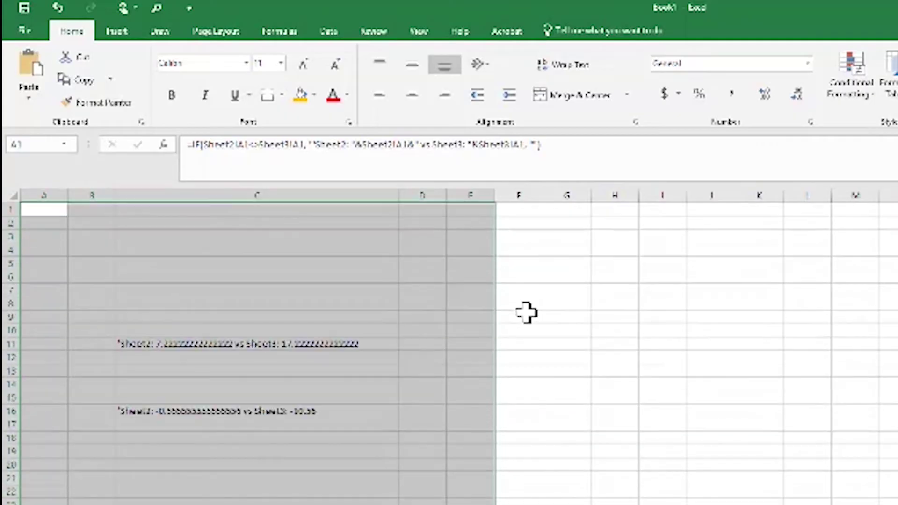
click(400, 295)
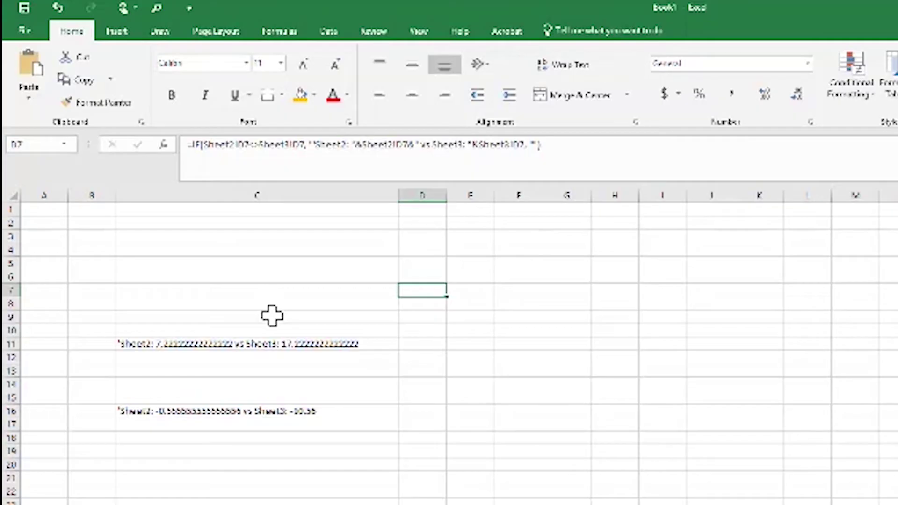
click(270, 345)
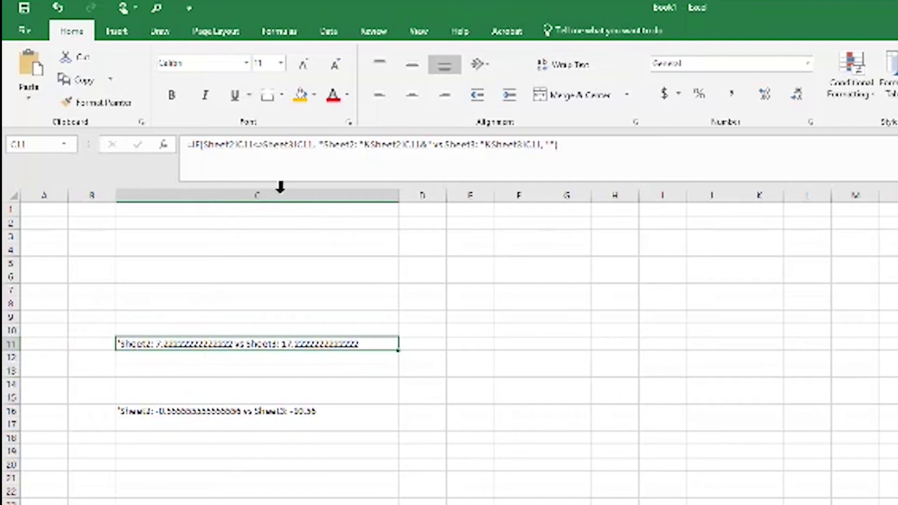
- Insert "&CHAR(10)&" before the Sheet3 value in C11's formula and fill it down column C
click(6, 345)
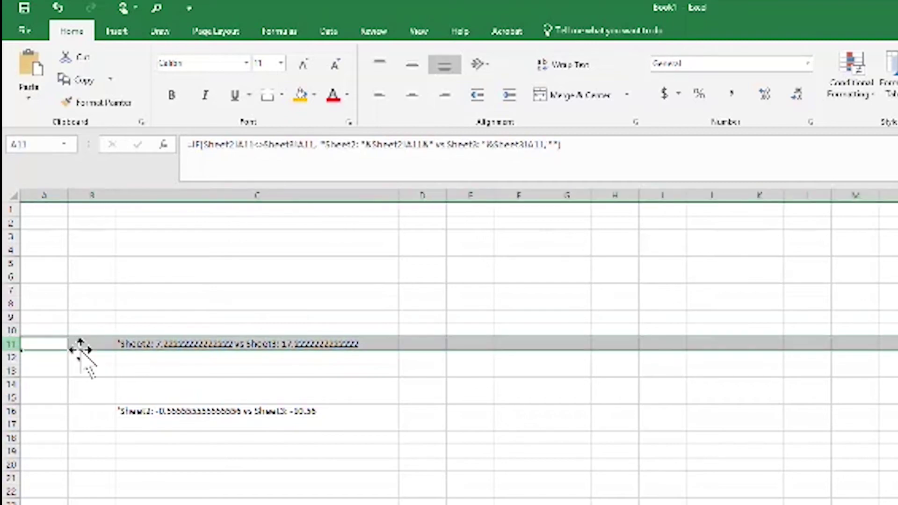
click(176, 343)
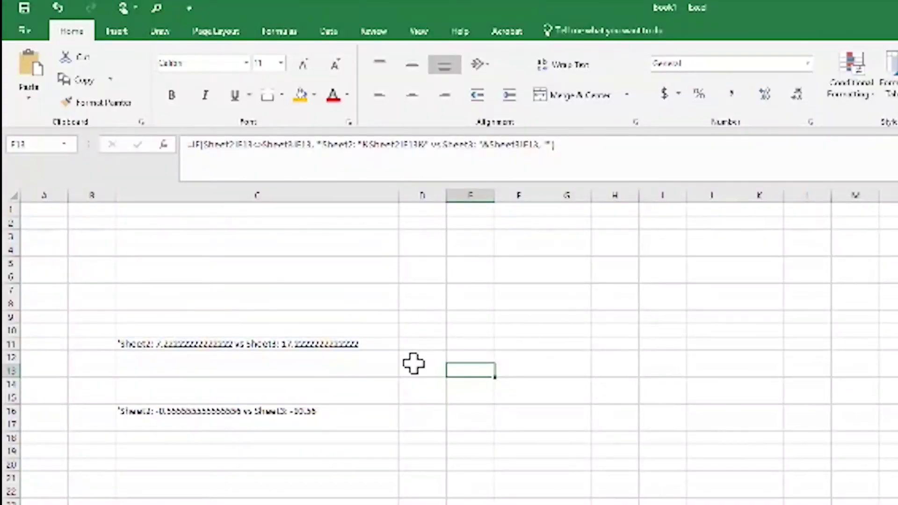
click(285, 344)
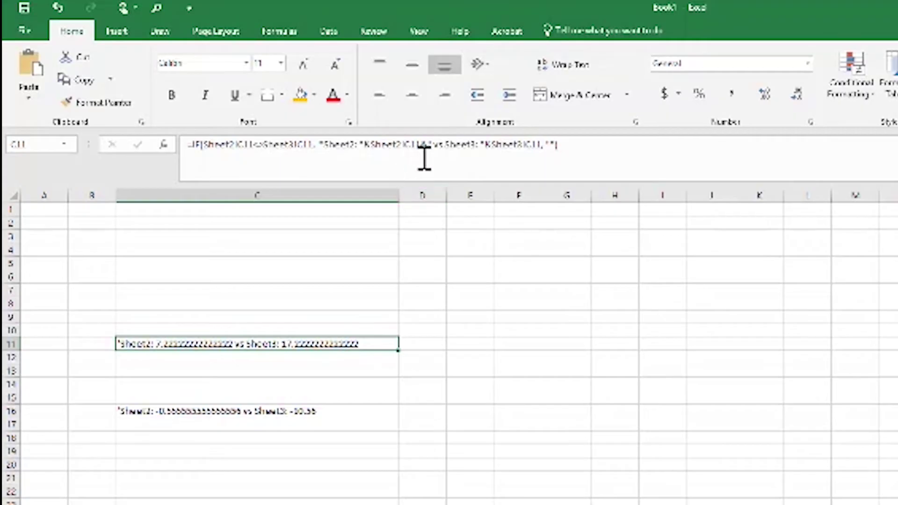
click(428, 144)
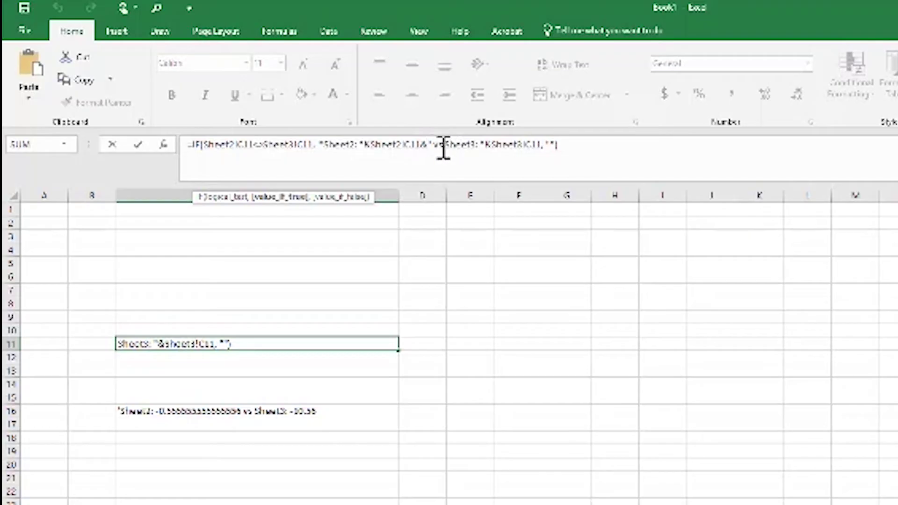
text(. "&char(10)
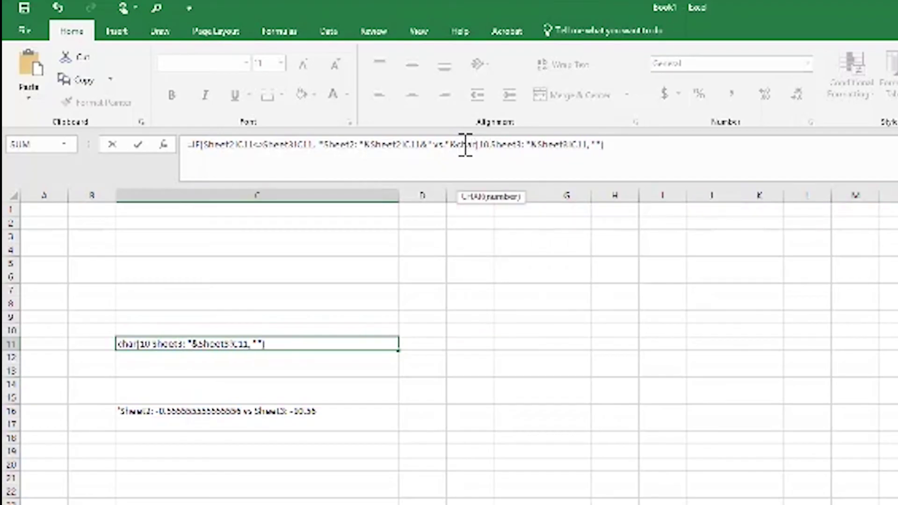
text()&")
key(Return)
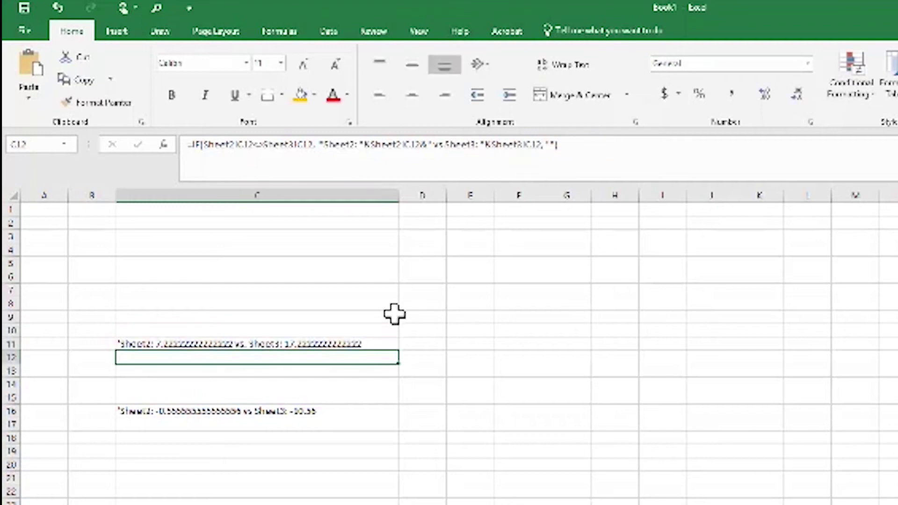
click(396, 347)
drag(399, 351, 400, 503)
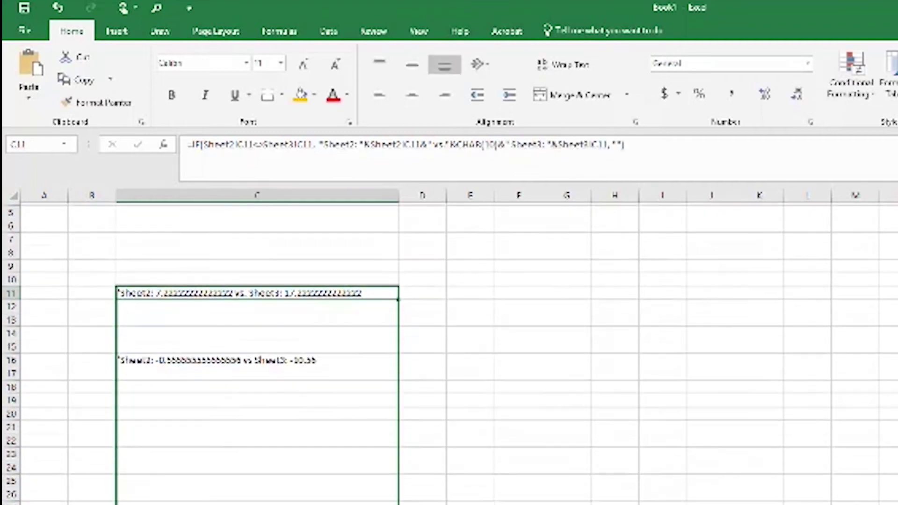
- Narrow column C, apply Wrap Text to it, then check the formulas in C11 and C17
scroll(411, 370, up, 2)
drag(399, 205, 311, 194)
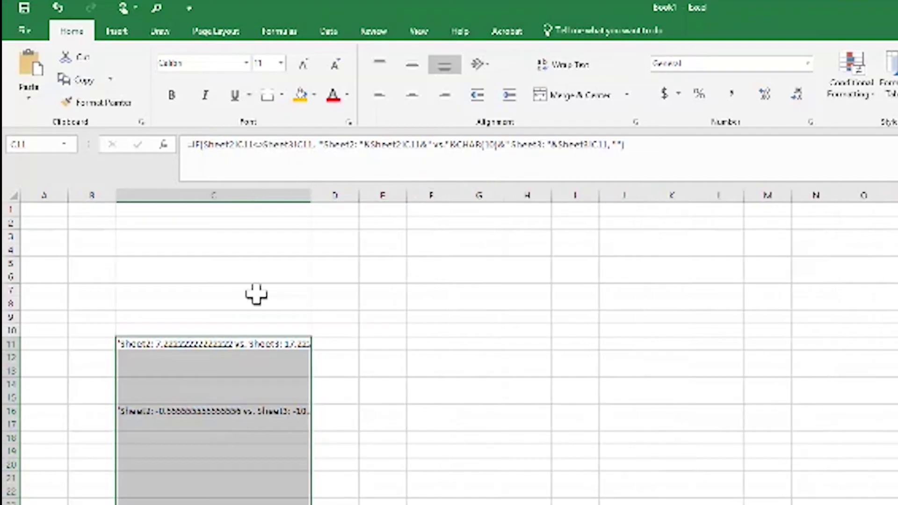
click(238, 189)
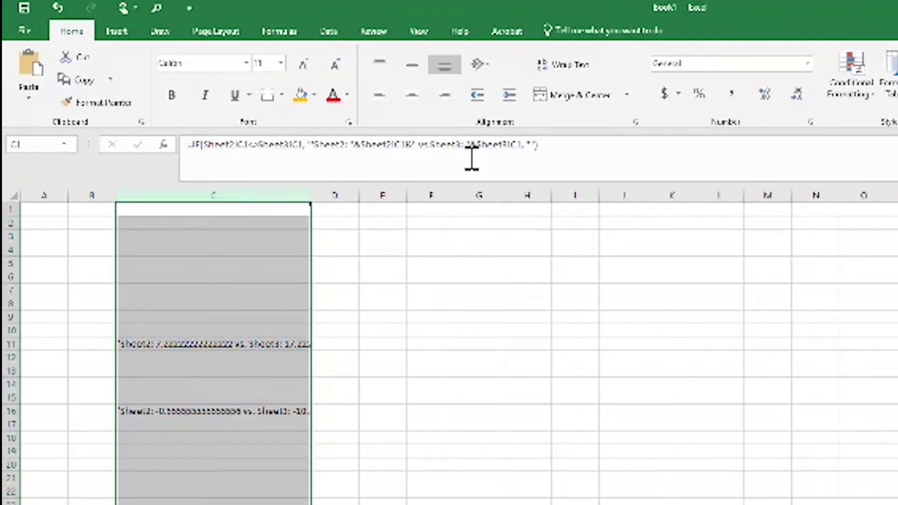
click(566, 65)
click(432, 435)
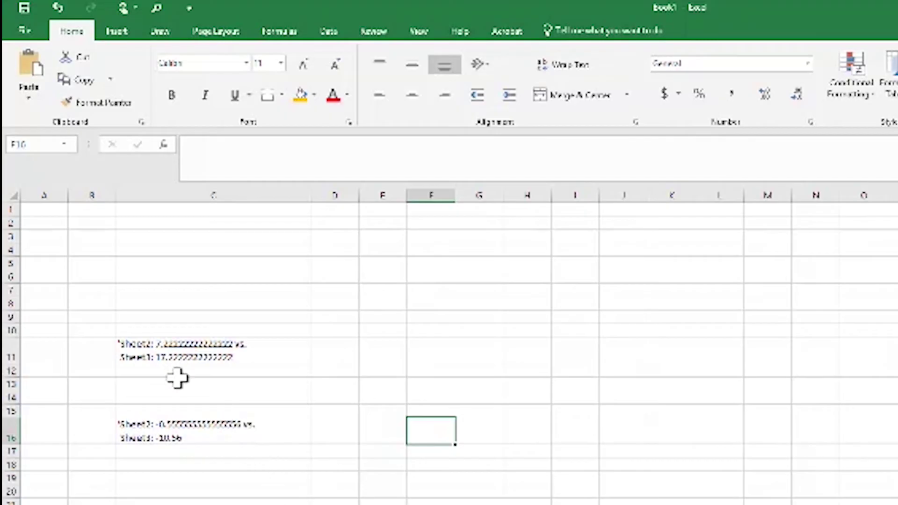
click(155, 360)
click(167, 450)
- Jump to the last filled cell further down column C
key(ctrl+Down)
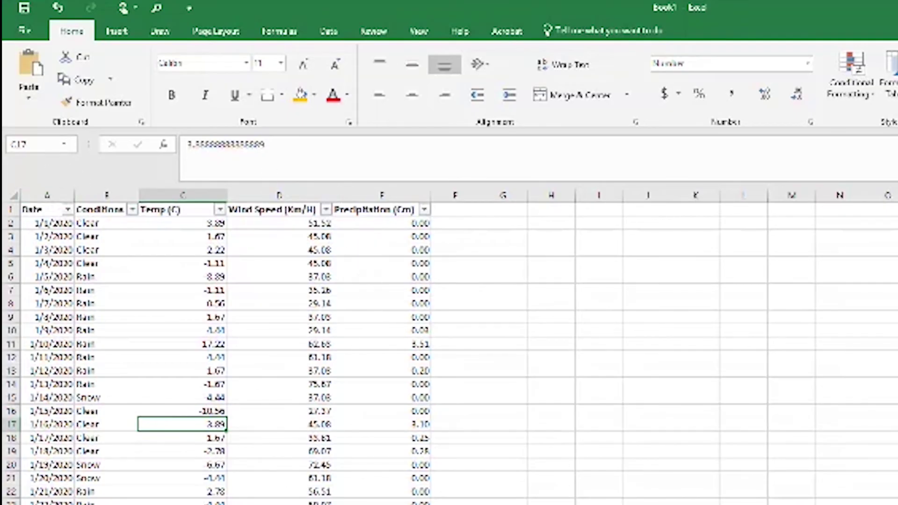
click(279, 504)
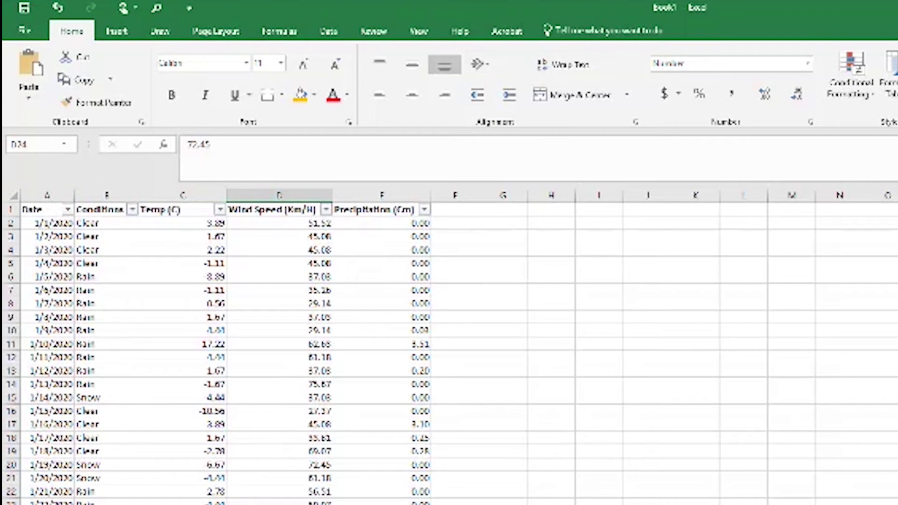
key(ctrl+Up)
key(Right)
key(Down)
key(Down)
key(Down)
key(Down)
key(Down)
key(Down)
key(Down)
key(Down)
key(Down)
key(Down)
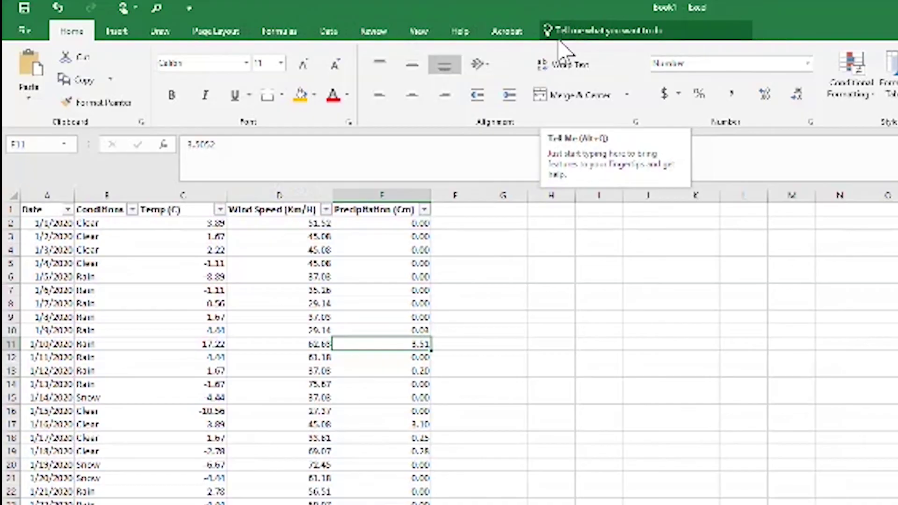
- Tick Developer under Main Tabs in Excel Options' Customize Ribbon and confirm
click(28, 31)
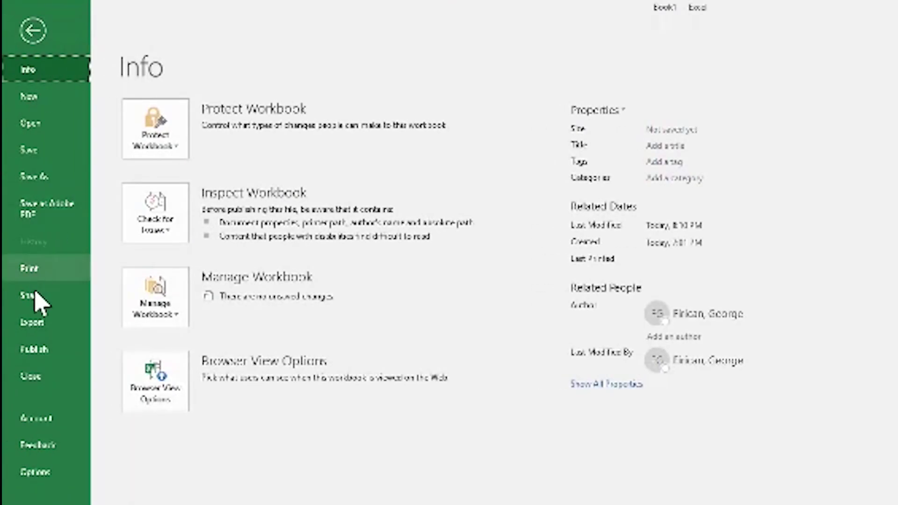
click(40, 481)
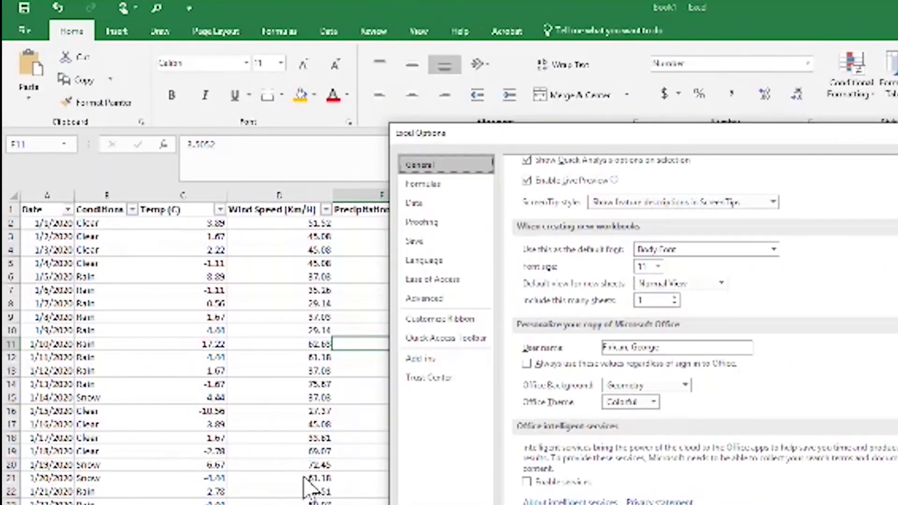
drag(656, 136, 351, 104)
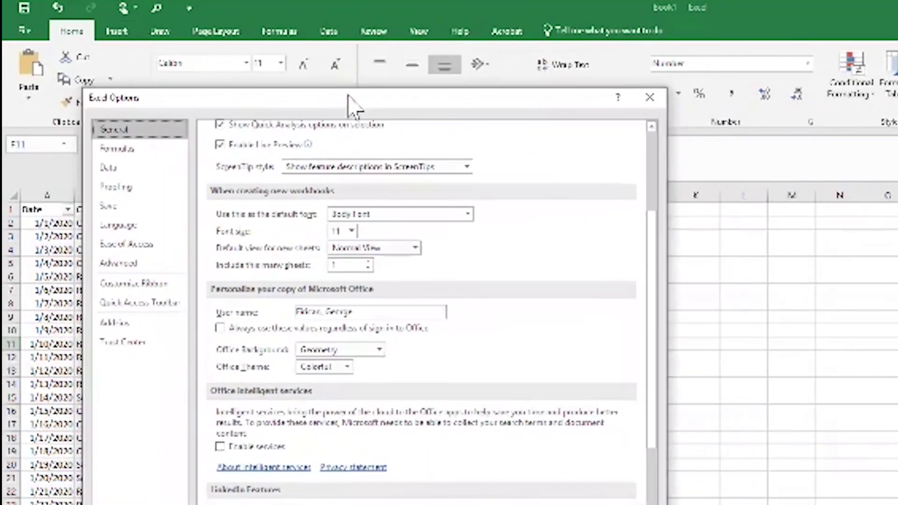
click(138, 284)
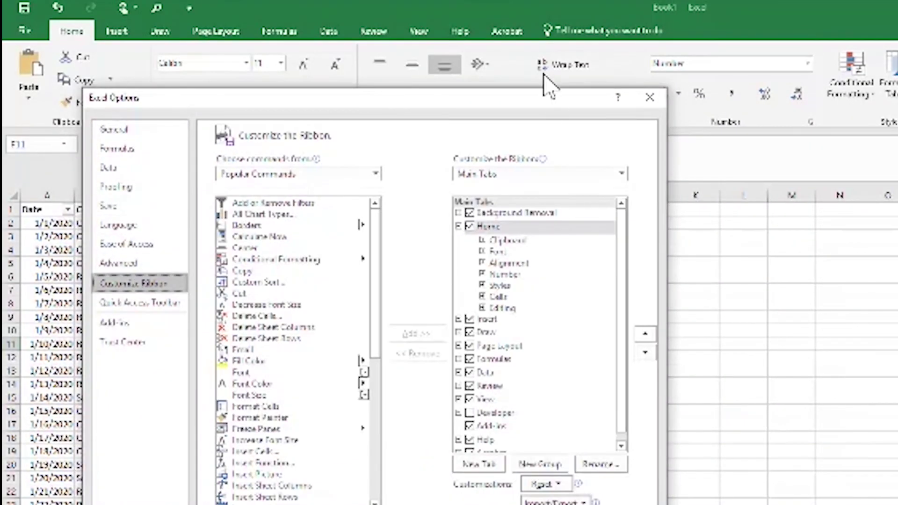
drag(526, 97, 510, 74)
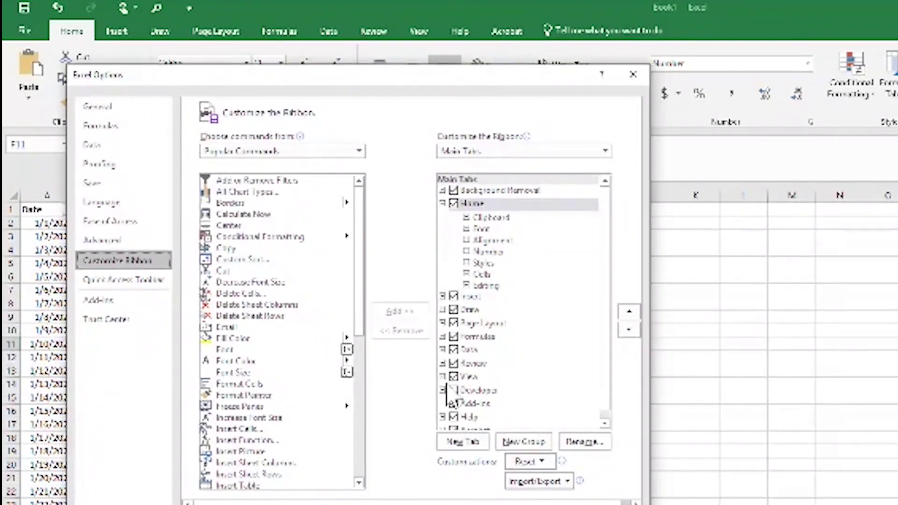
click(452, 390)
drag(485, 78, 454, 23)
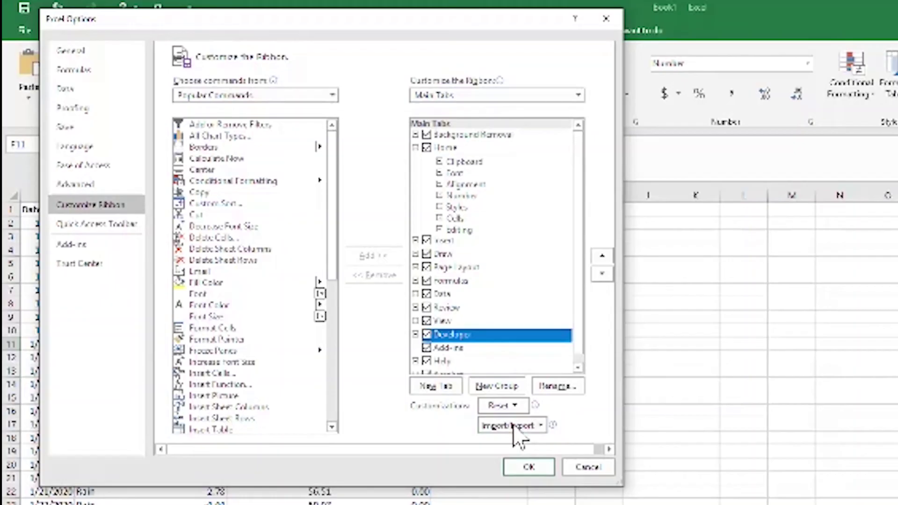
drag(378, 27, 739, 15)
click(882, 455)
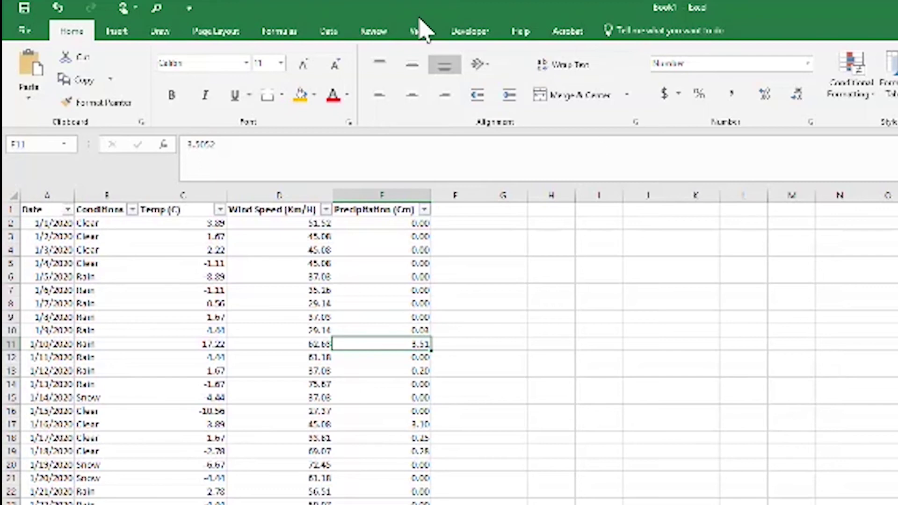
- Launch Visual Basic from the Developer tab and paste the CompareDataSheets macro into Sheet5's code window
click(478, 32)
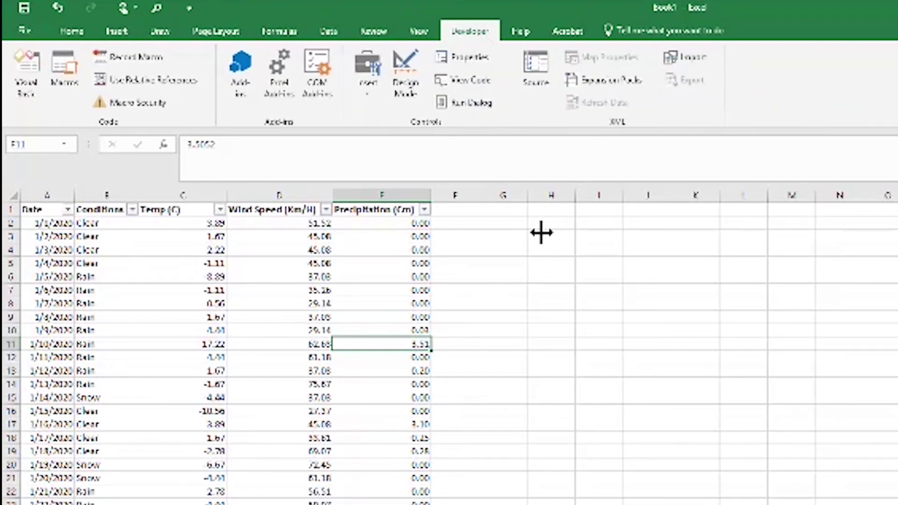
click(37, 101)
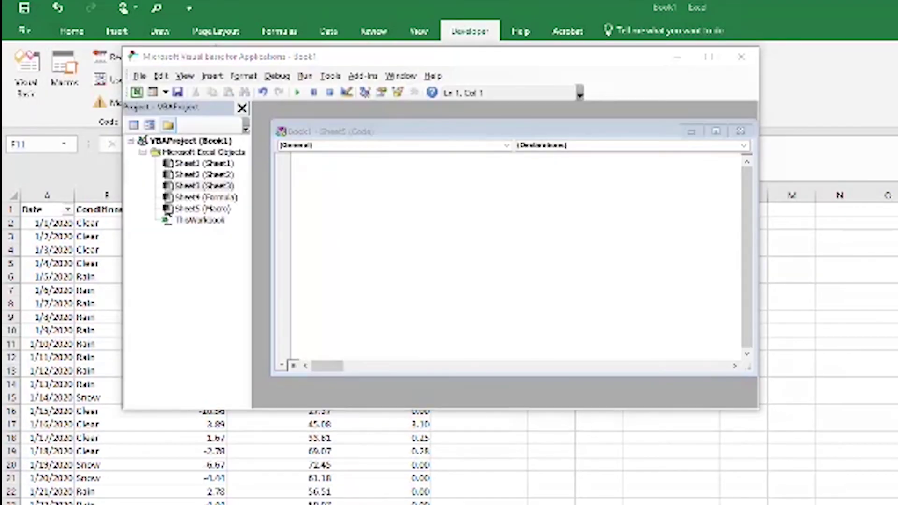
click(393, 167)
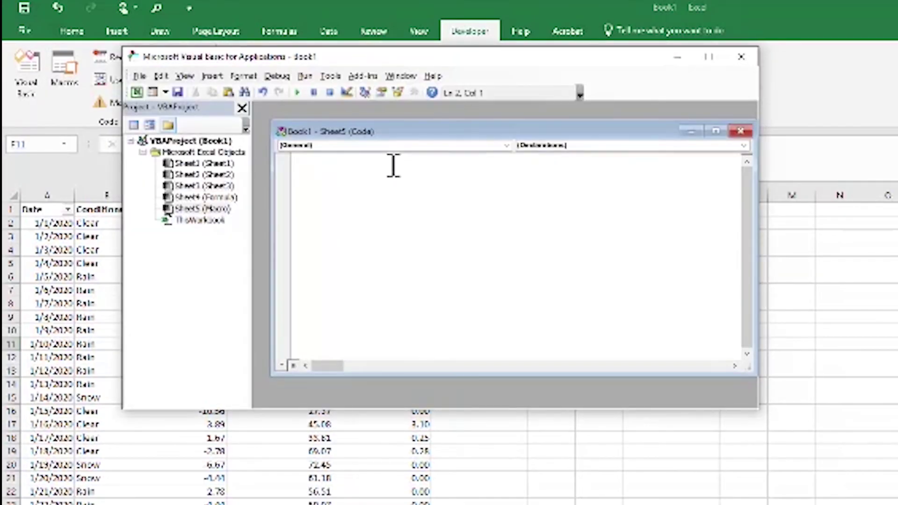
text(Sub CompareDataSheets() Dim eachCell As Range  For Each eachCell In Worksheets("Sheet1").UsedRange      If Not eachCell = Worksheets("Sheet2").Cells(eachCell.Row, eachCell.Column) Then         eachCell.Interior.Color = vbRed     End If  Next eachCell  End Sub)
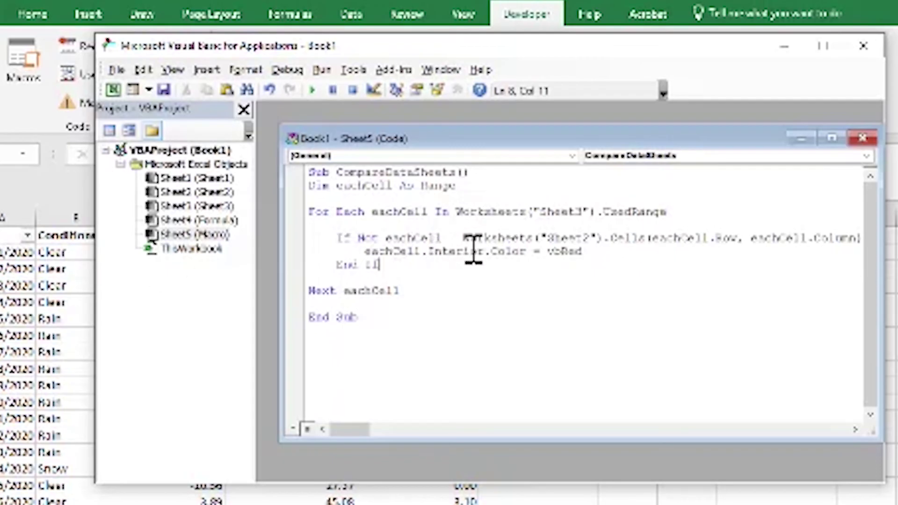
- Review the macro's Sheet3, Sheet2 and vbRed references, then run CompareDataSheets
drag(483, 241, 622, 239)
key(shift+Home)
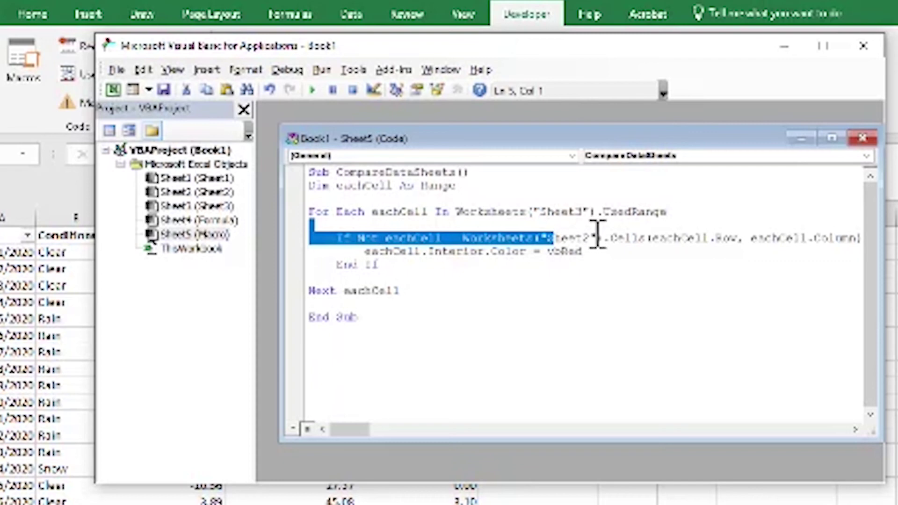
click(566, 202)
drag(540, 212, 583, 211)
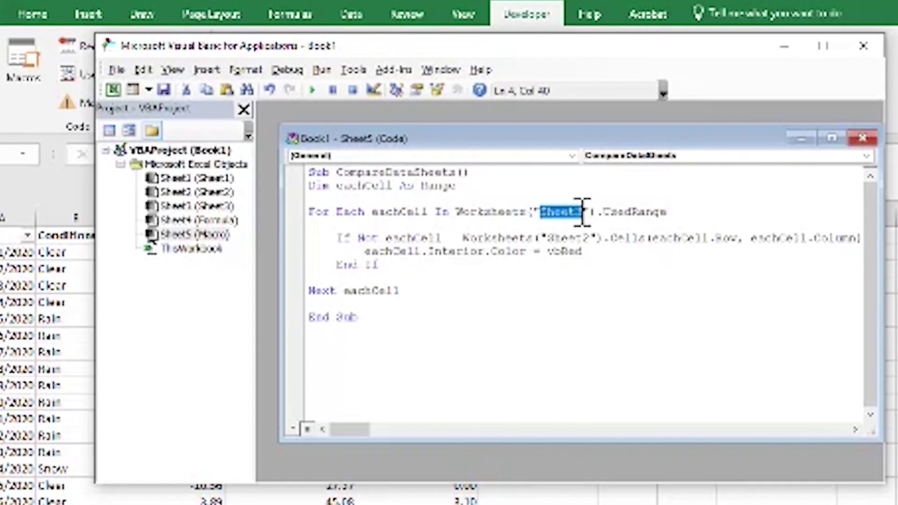
drag(546, 238, 590, 237)
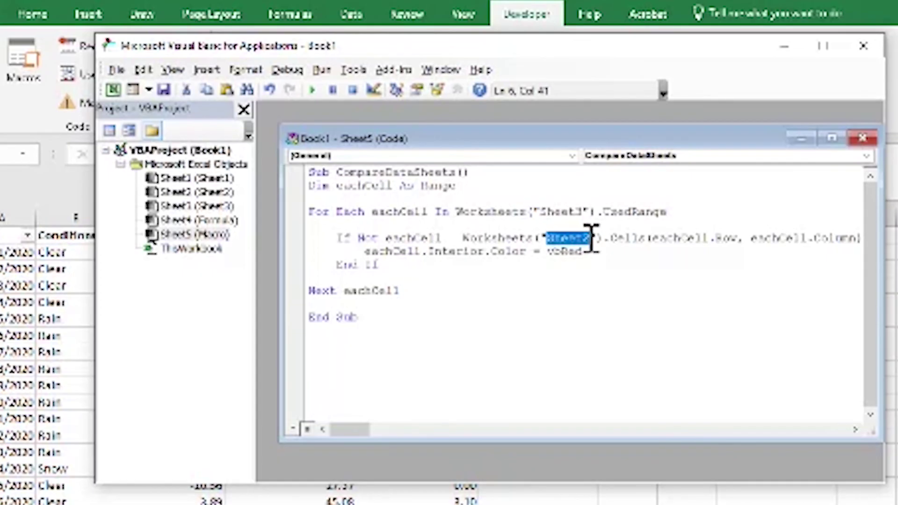
click(597, 239)
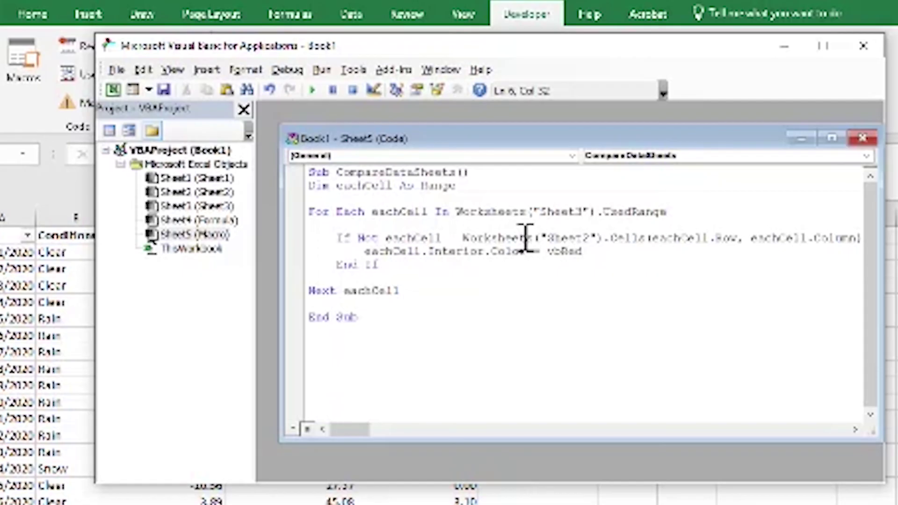
drag(582, 251, 565, 252)
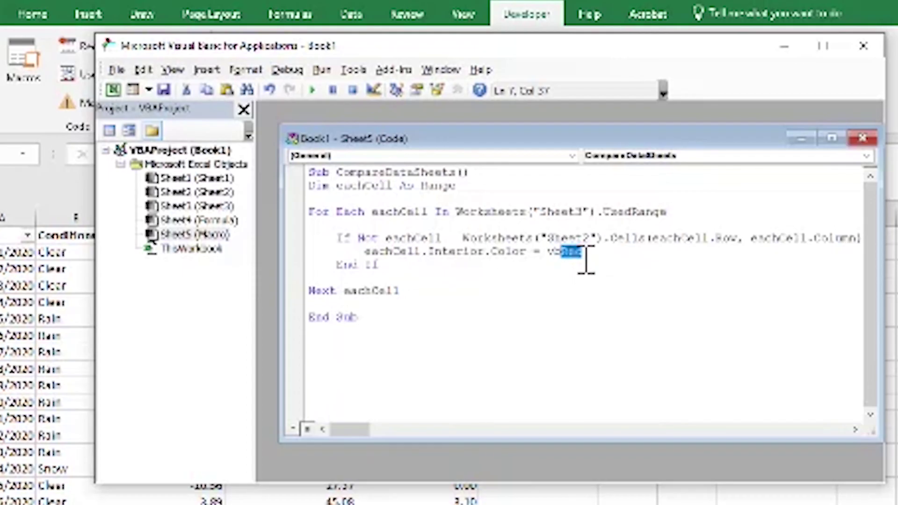
key(Down)
click(413, 318)
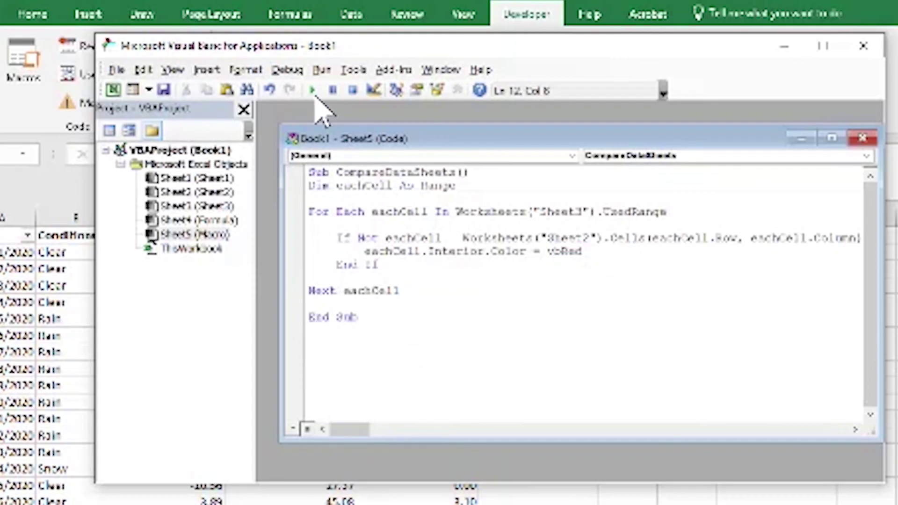
- Swap vbRed for vbYellow on the Interior.Color line and rerun CompareDataSheets
click(313, 90)
drag(296, 44, 616, 39)
mouse_move(895, 233)
mouse_down()
mouse_move(890, 247)
mouse_move(886, 239)
mouse_up()
click(889, 247)
text(Gr)
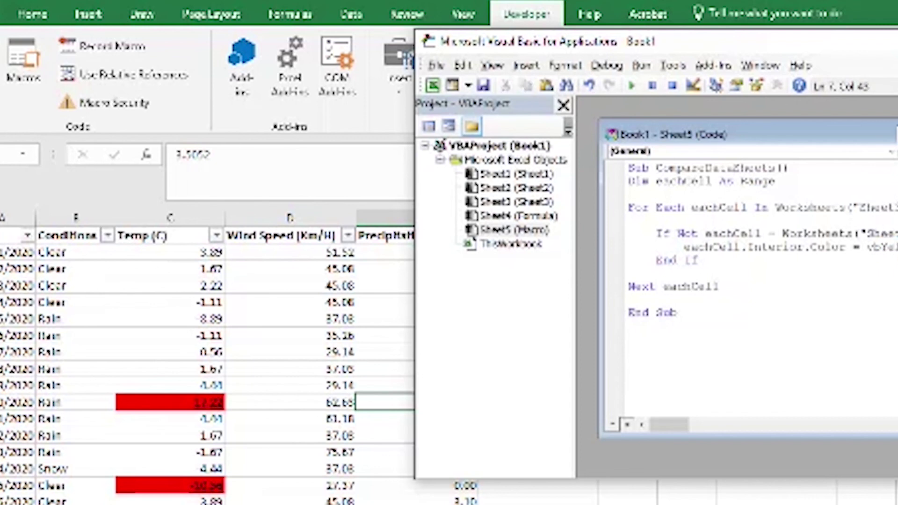
click(632, 85)
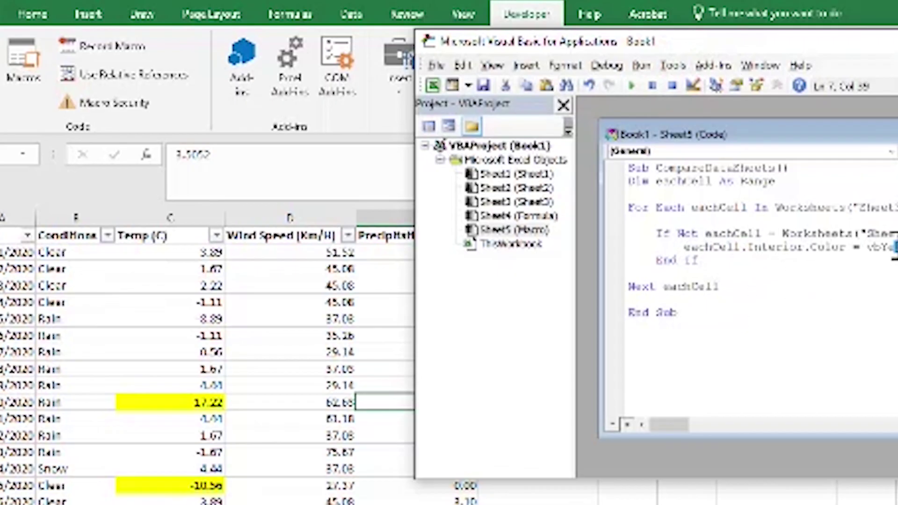
drag(878, 233, 882, 243)
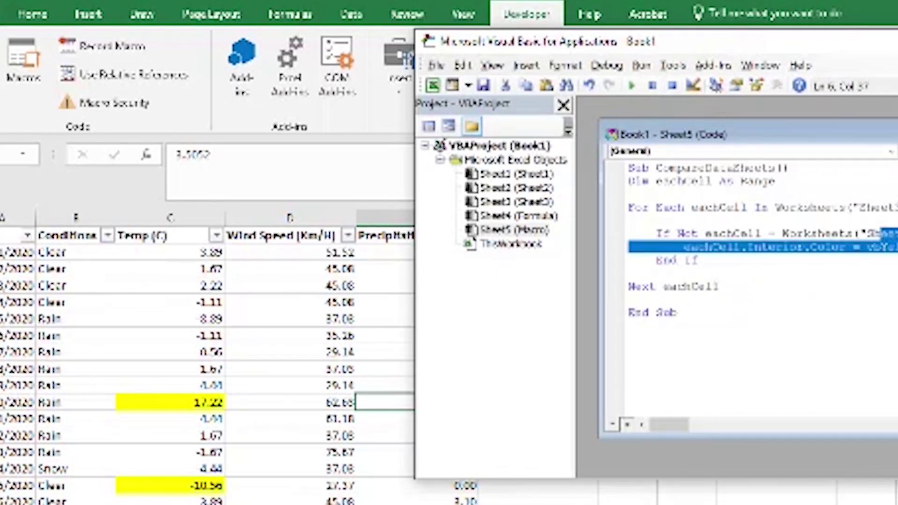
click(878, 236)
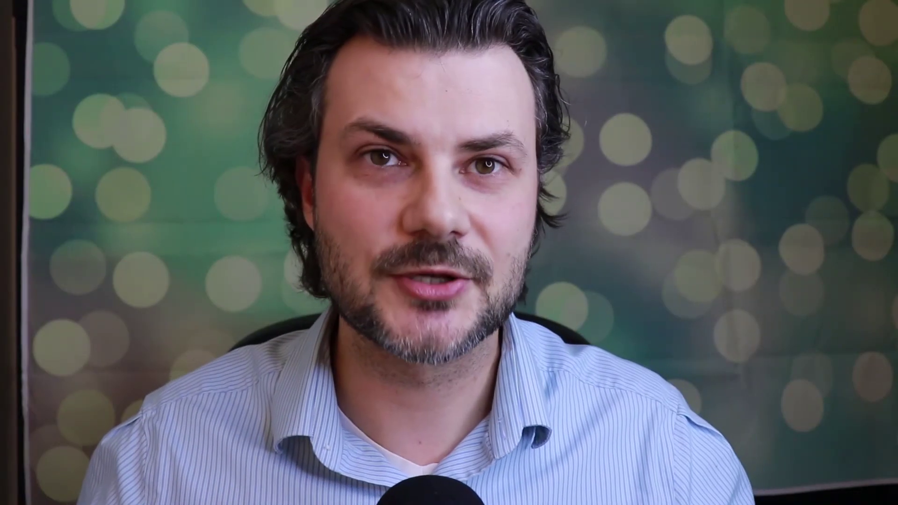